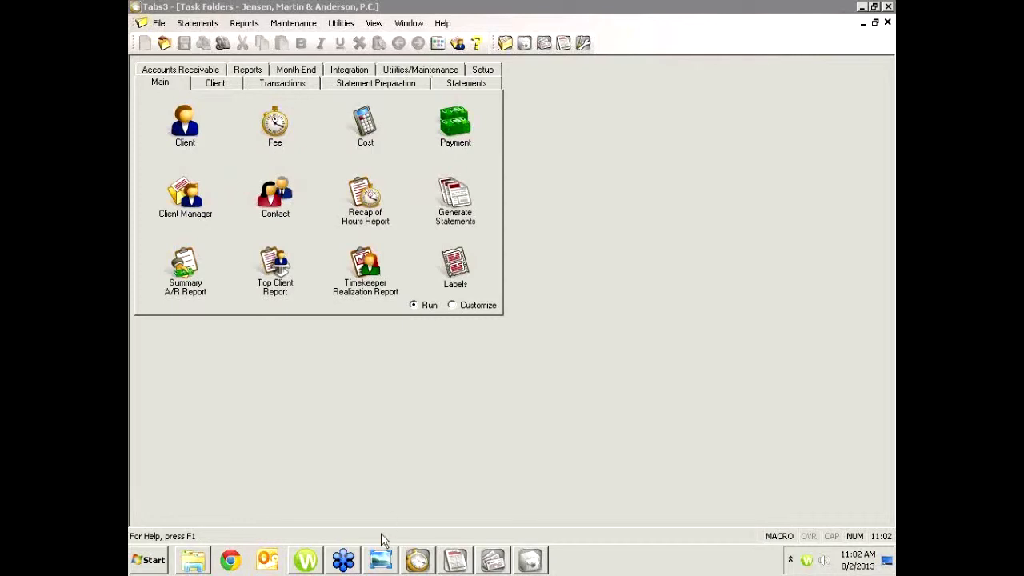
Step: View the GTW.jpg picture of the webinar control panel and close the image viewer
click(383, 562)
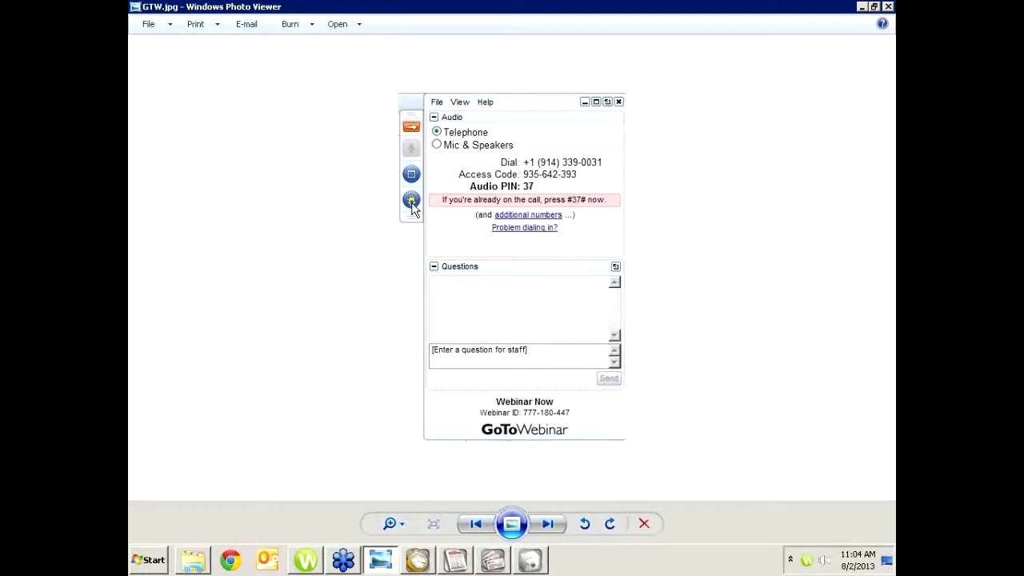
click(888, 7)
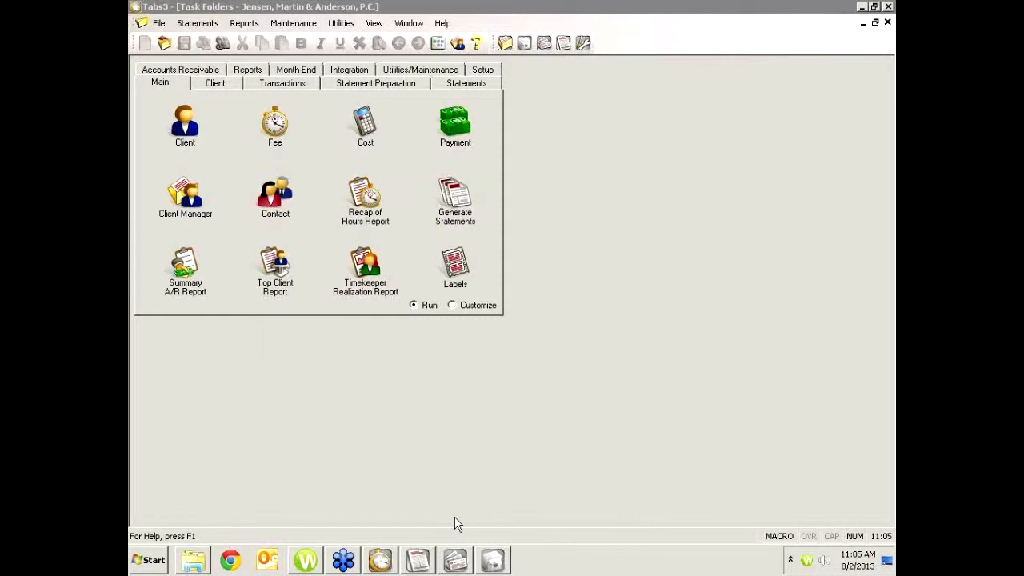
mouse_move(417, 554)
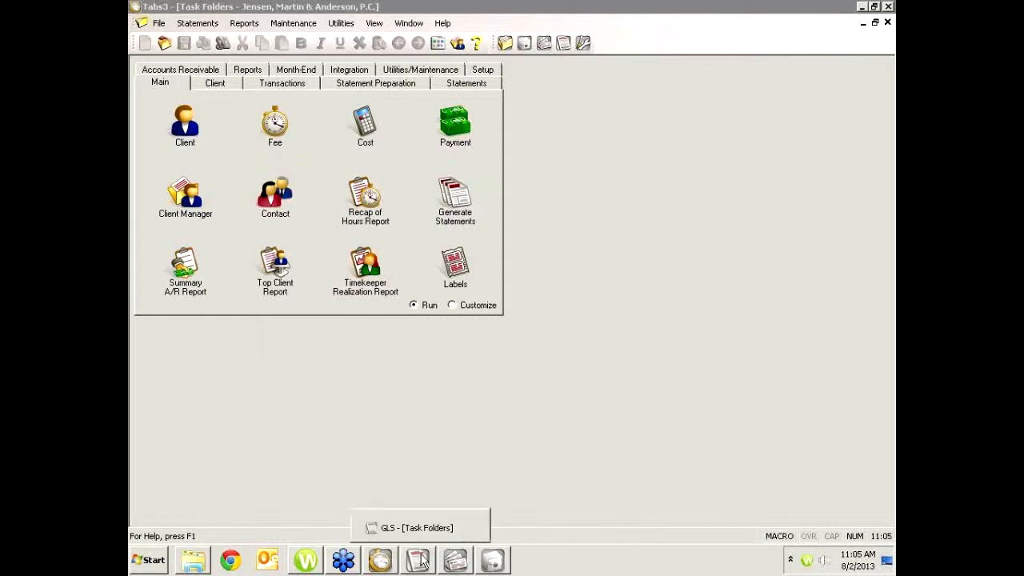
mouse_move(459, 563)
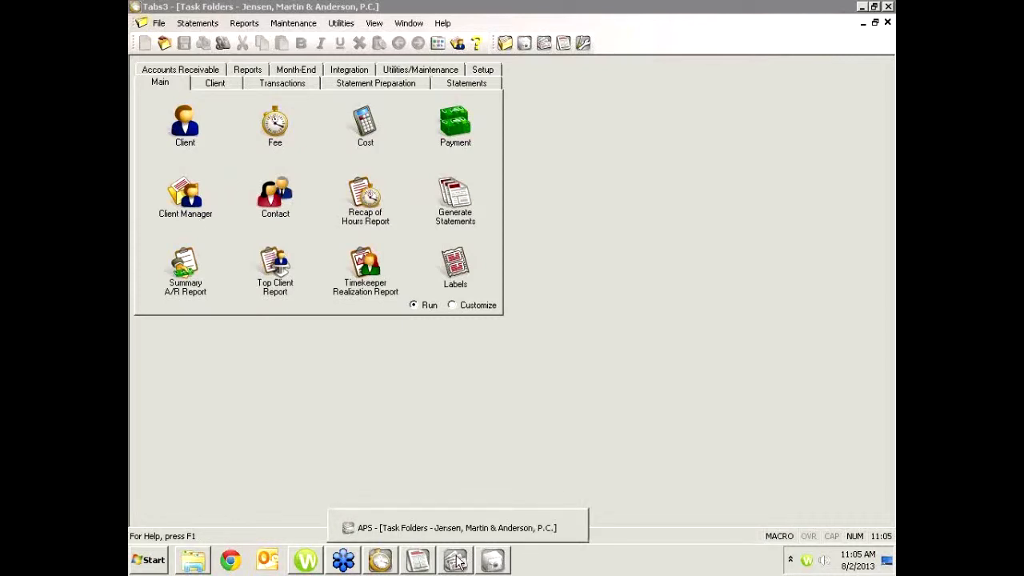
mouse_move(498, 564)
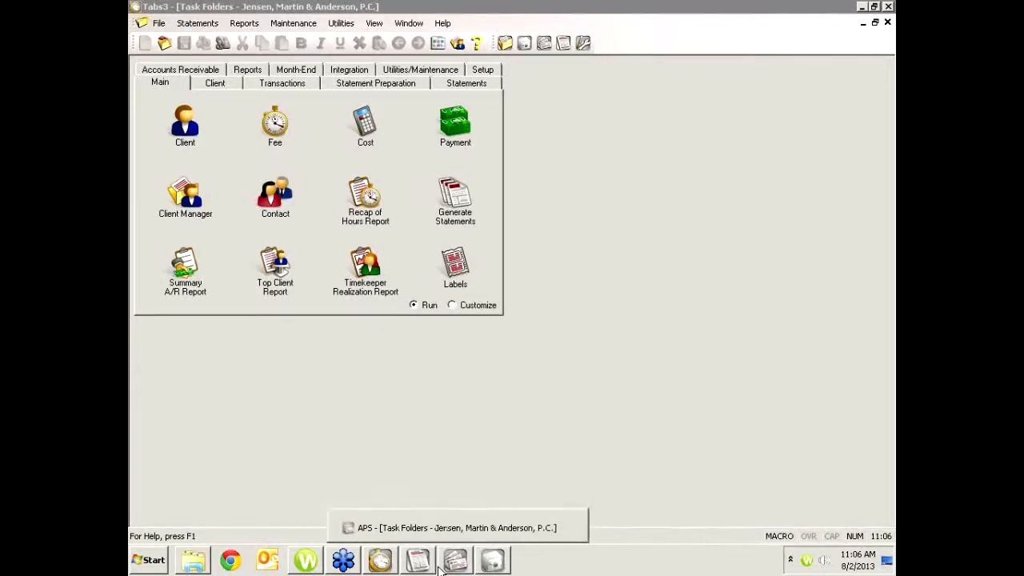
mouse_move(500, 566)
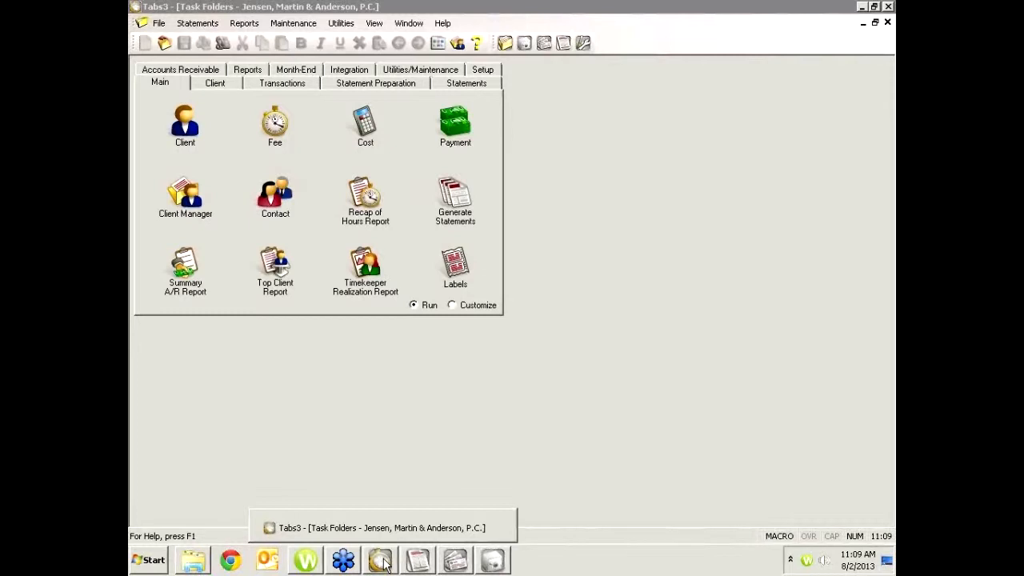
mouse_move(419, 564)
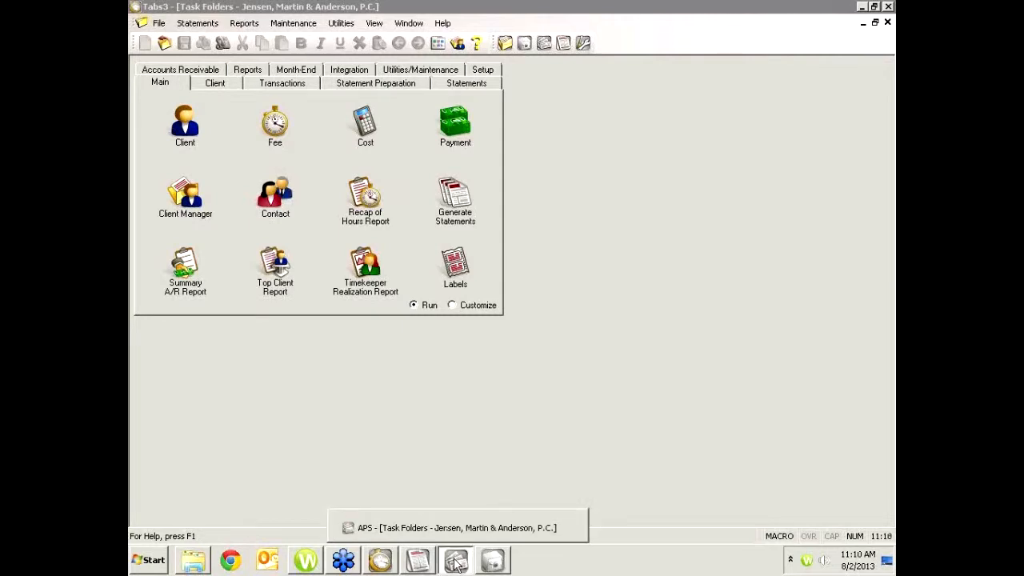
Step: Switch to APS and start a new invoice for the Clerk of the District Court dated 11/15/2011
click(454, 561)
click(307, 138)
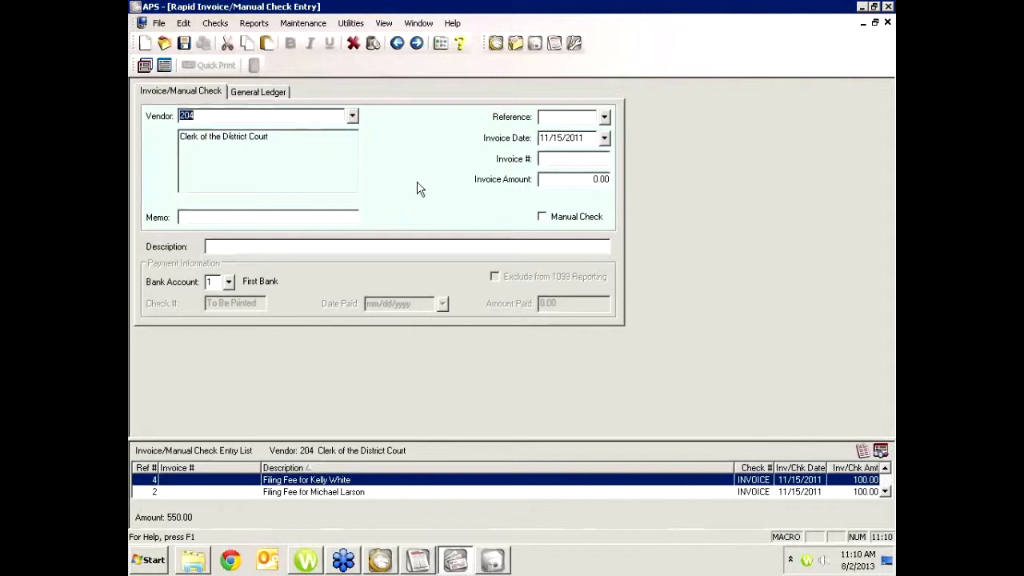
key(Tab)
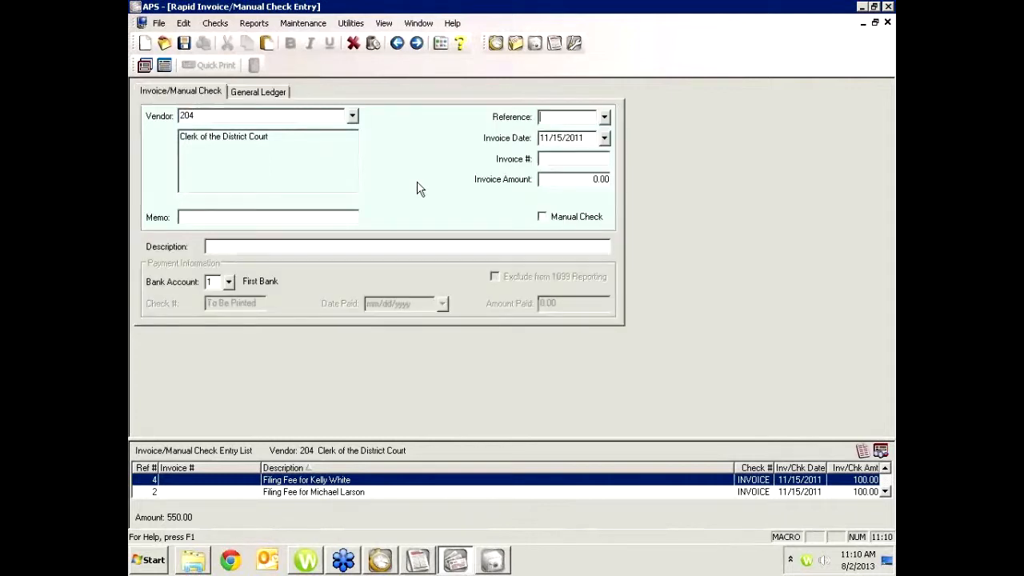
key(Tab)
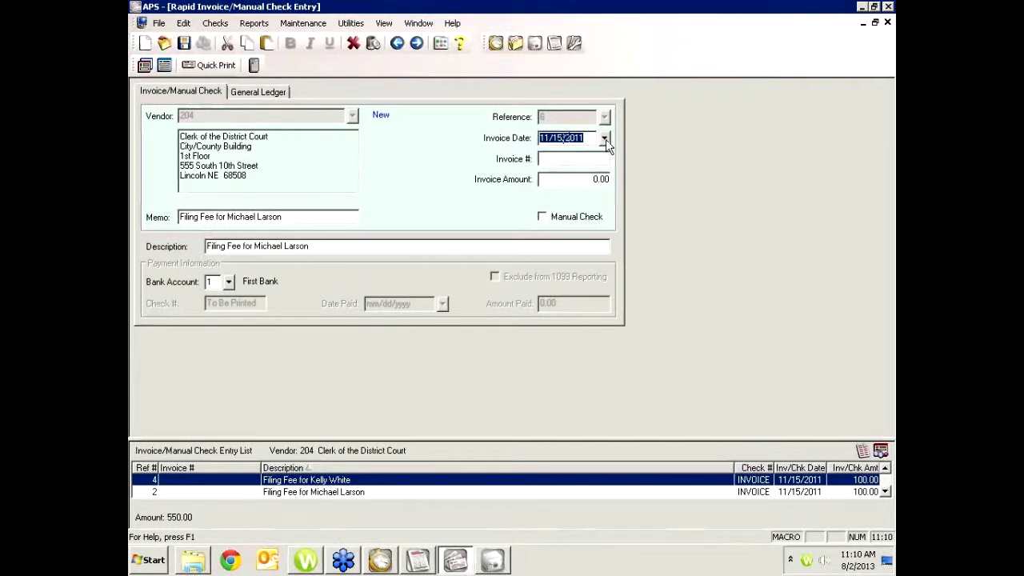
click(606, 139)
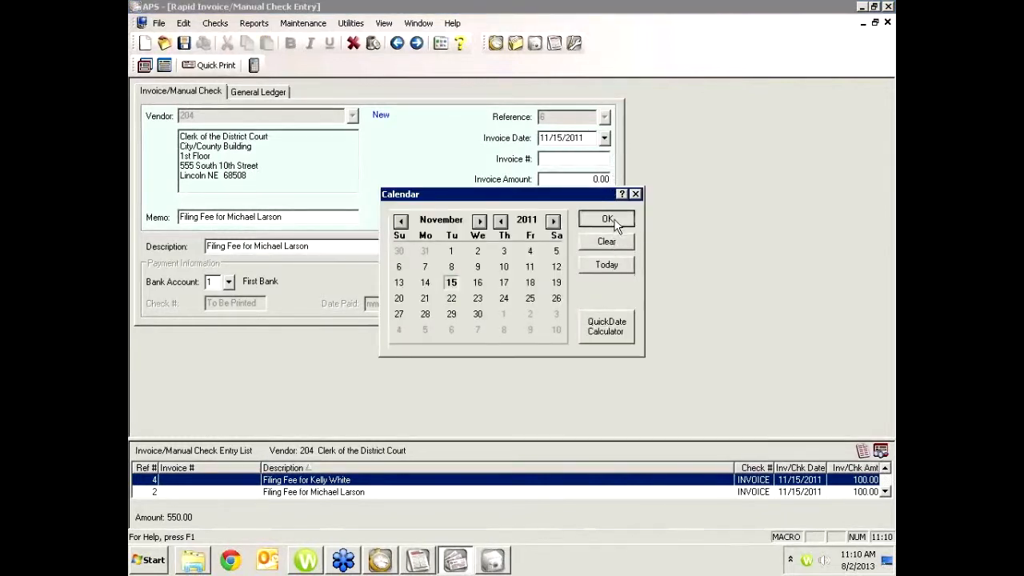
click(607, 219)
Step: Leave the invoice number blank and set the invoice amount to 100.00
click(599, 161)
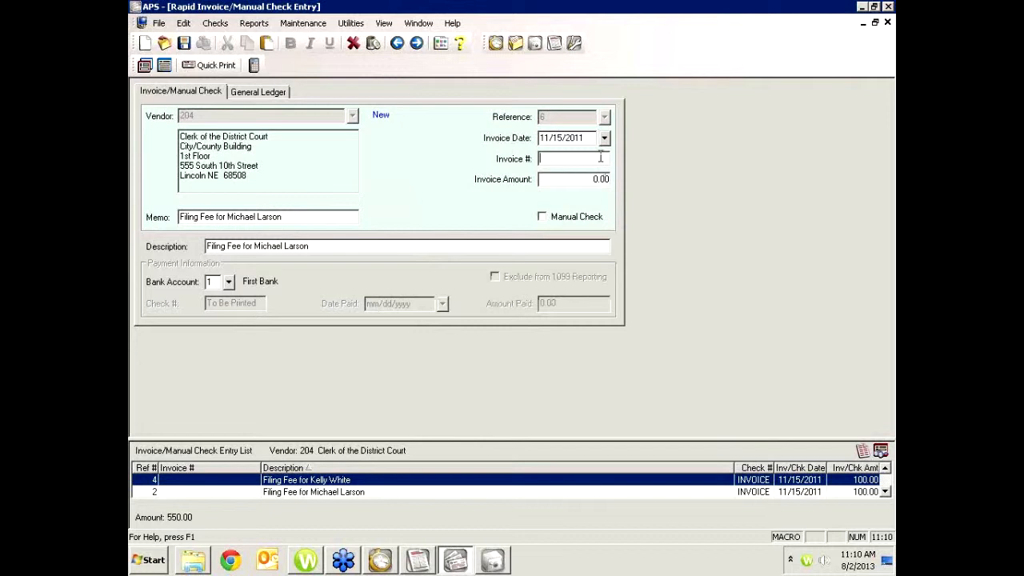
key(Tab)
text(100)
key(Tab)
Step: Keep the default filing-fee memo, description and Client Cost Advances ledger distribution, and save the invoice
key(End)
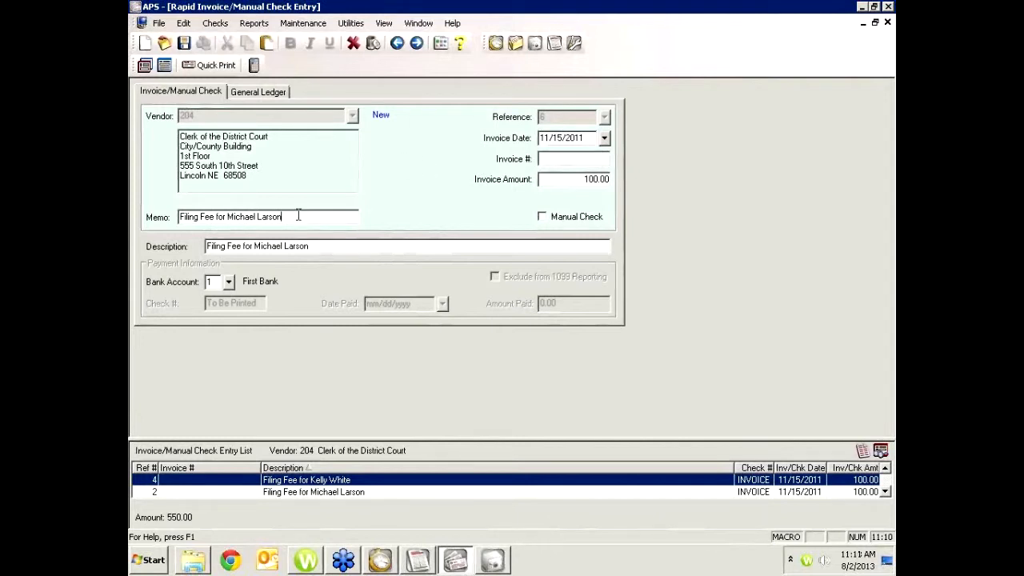
key(ctrl+shift+Left)
key(ctrl+shift+Left)
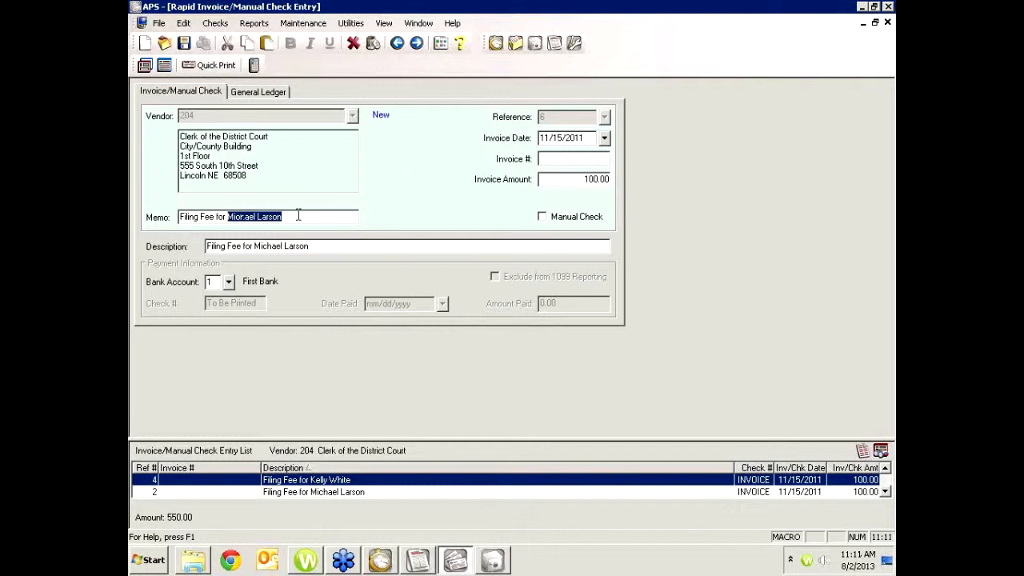
key(Tab)
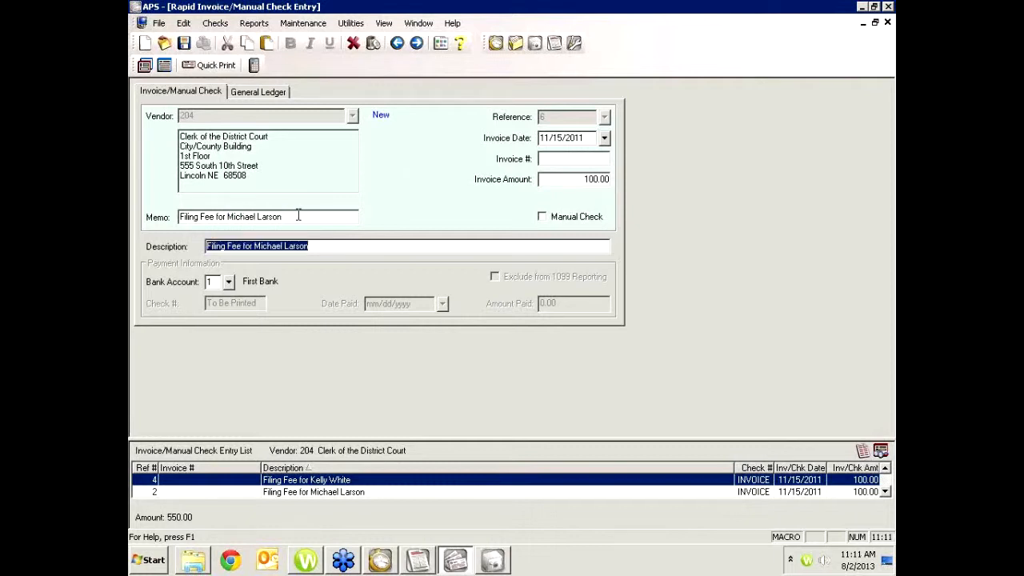
key(Tab)
key(Tab)
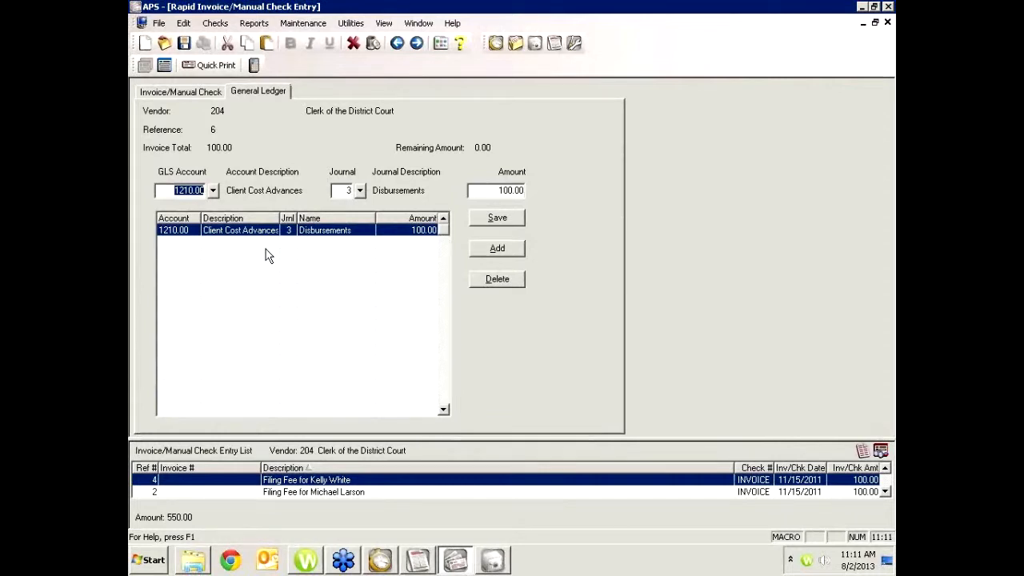
click(184, 42)
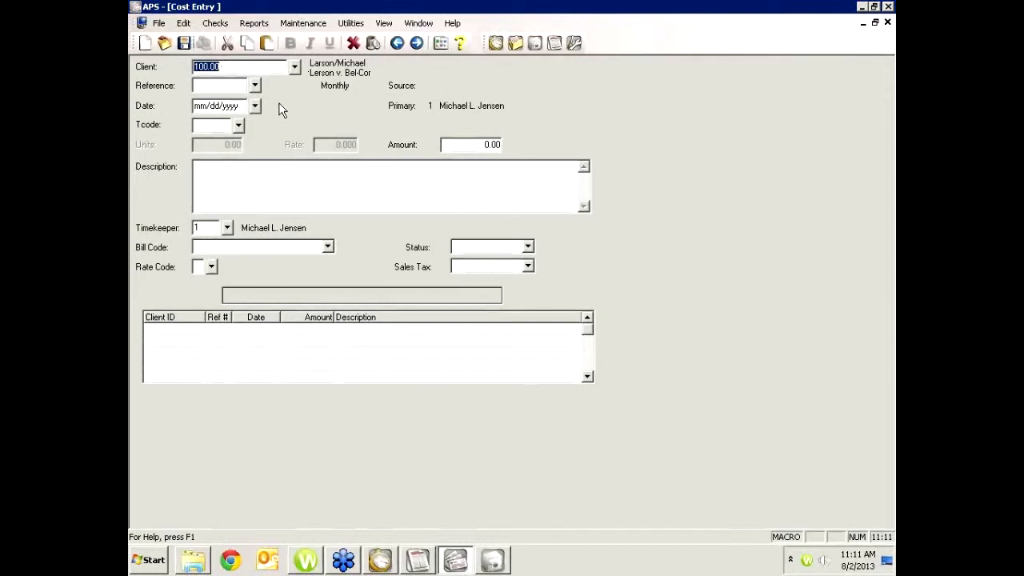
Step: Save a new cost entry for the preselected client with Tcode FF, applying the remaining invoice amount of 100.00
key(Tab)
key(Tab)
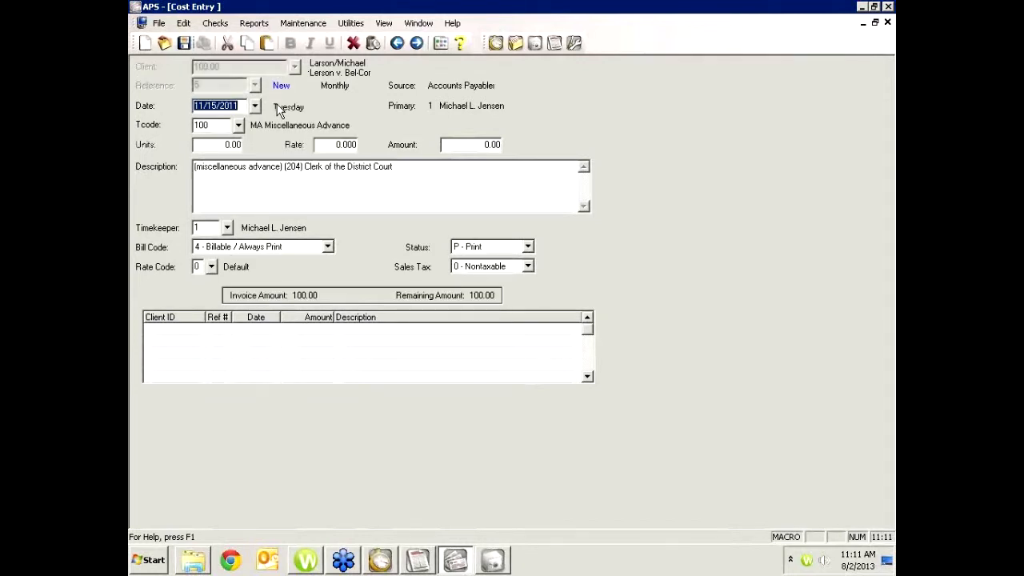
key(Tab)
text(FF)
key(Tab)
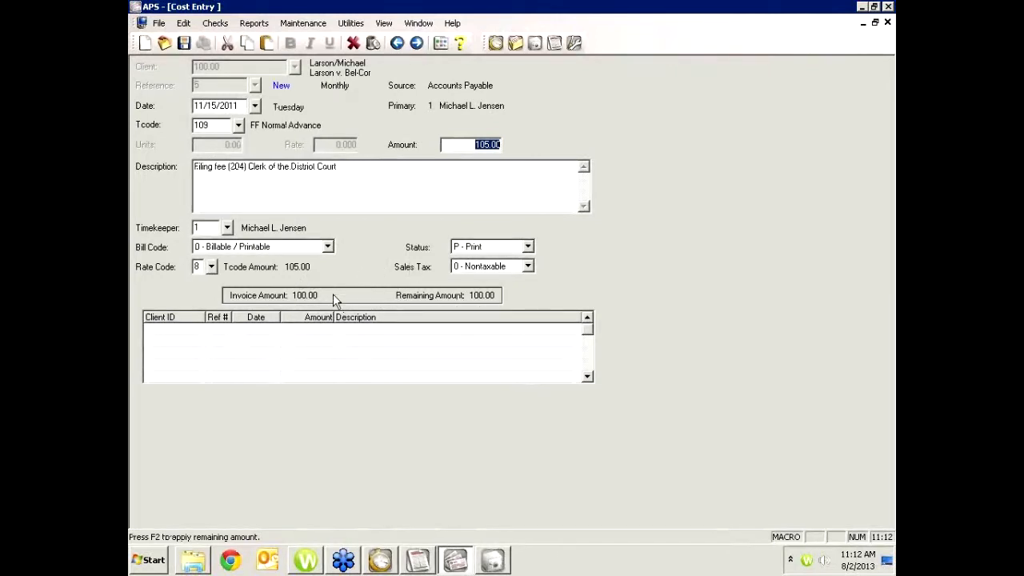
key(F2)
click(184, 45)
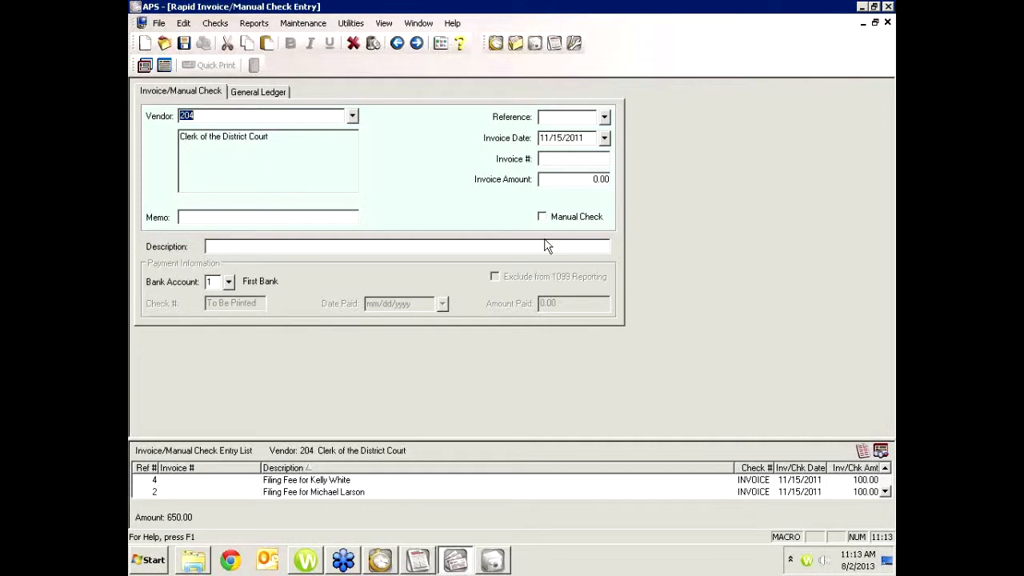
Step: Switch to Tabs3 and open the client's filing fee cost with reference 5 from the Client Manager's work-in-process costs
click(378, 564)
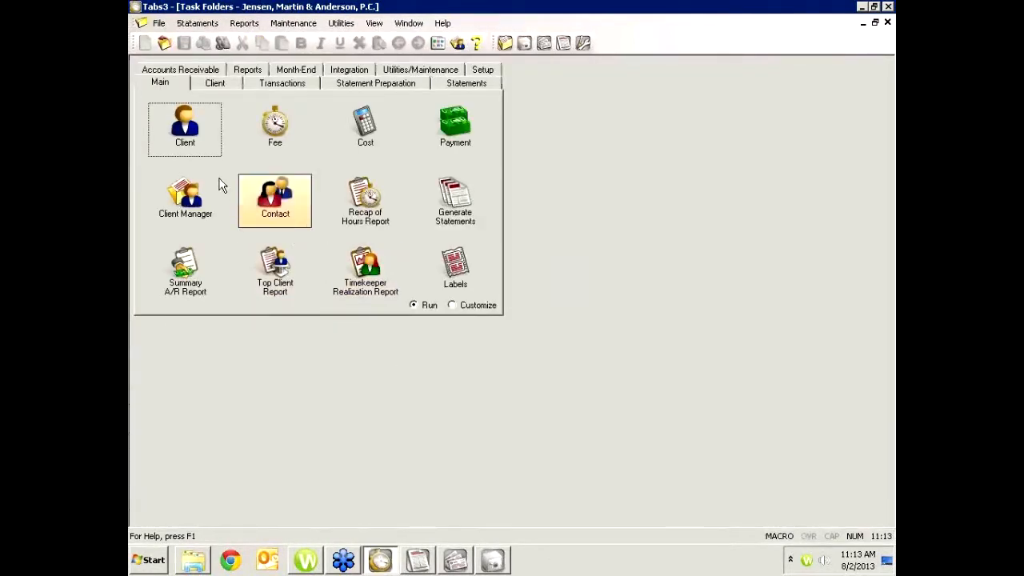
click(192, 210)
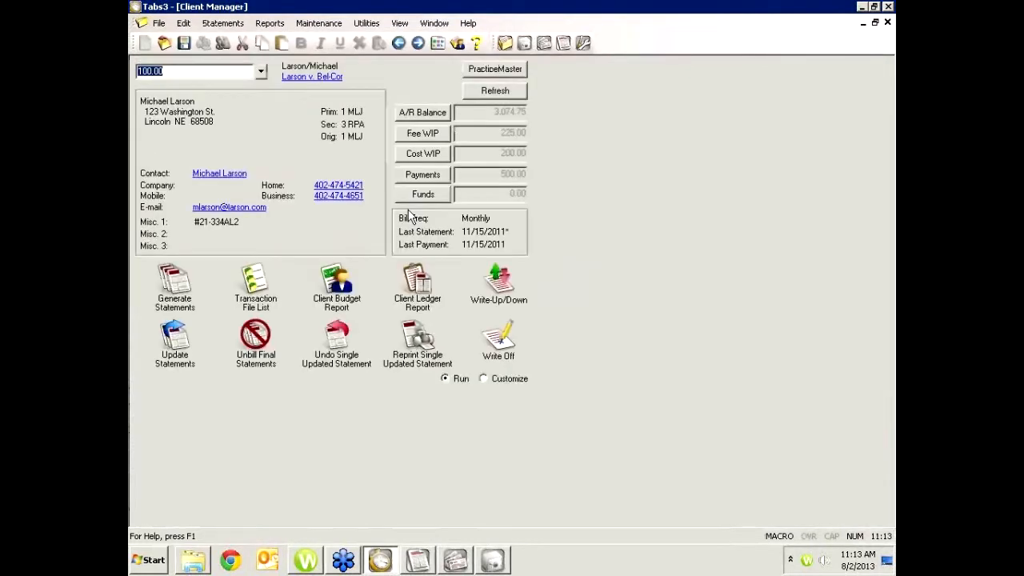
key(Escape)
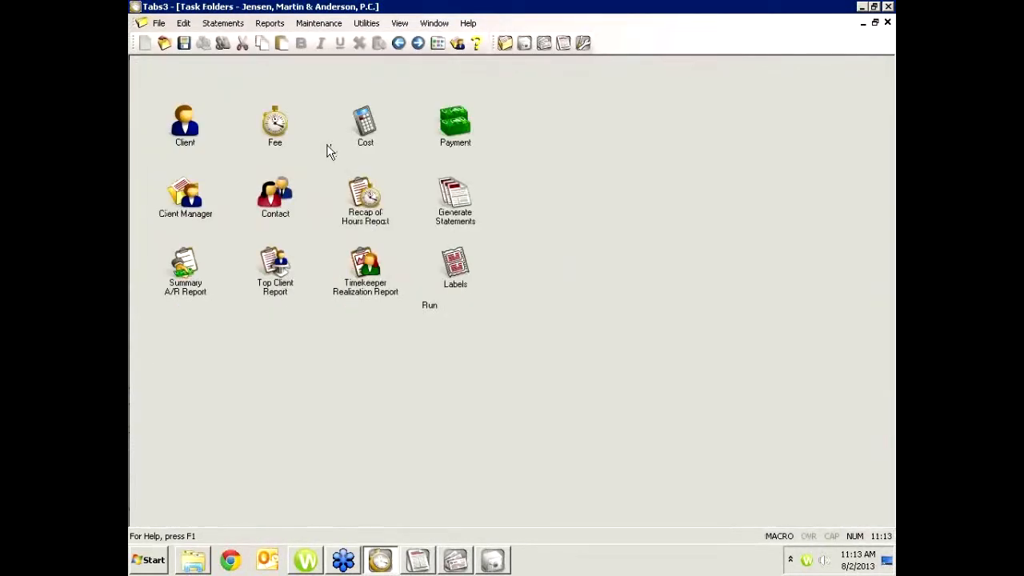
click(202, 200)
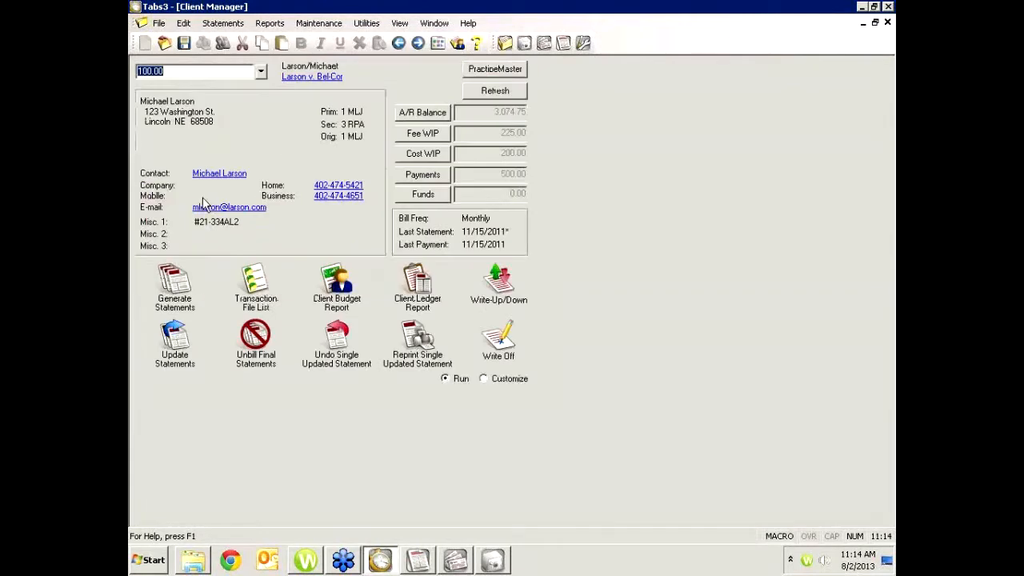
click(430, 157)
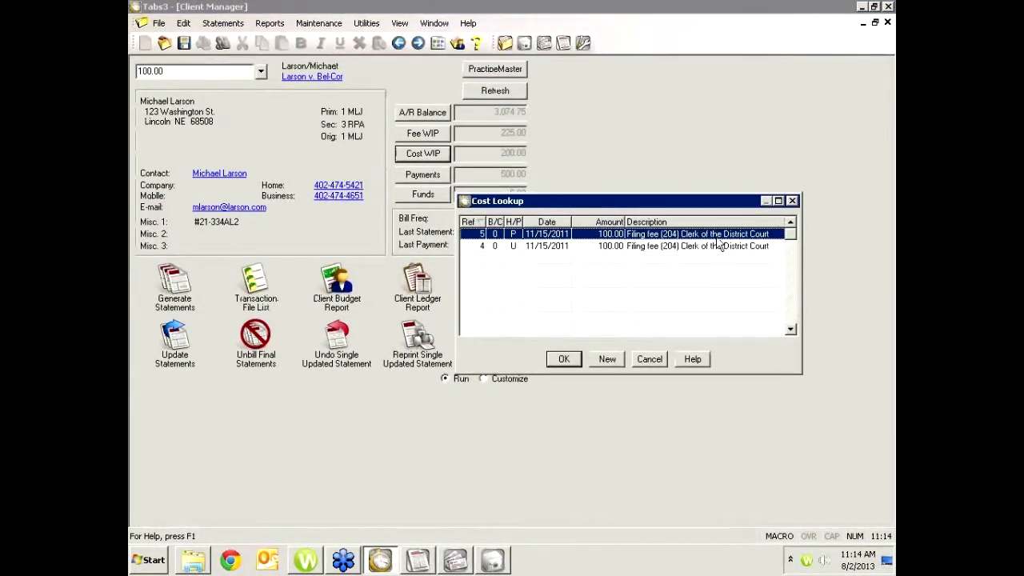
double_click(670, 233)
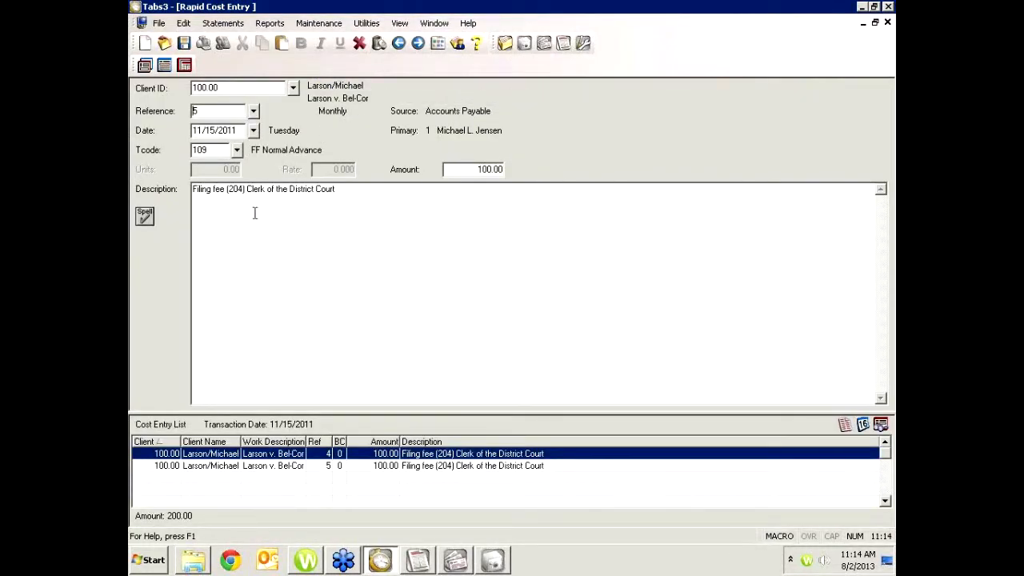
Step: Set the filing fee's amount to 120.00, save the cost and close Rapid Cost Entry
drag(459, 170, 558, 168)
text(120)
key(Tab)
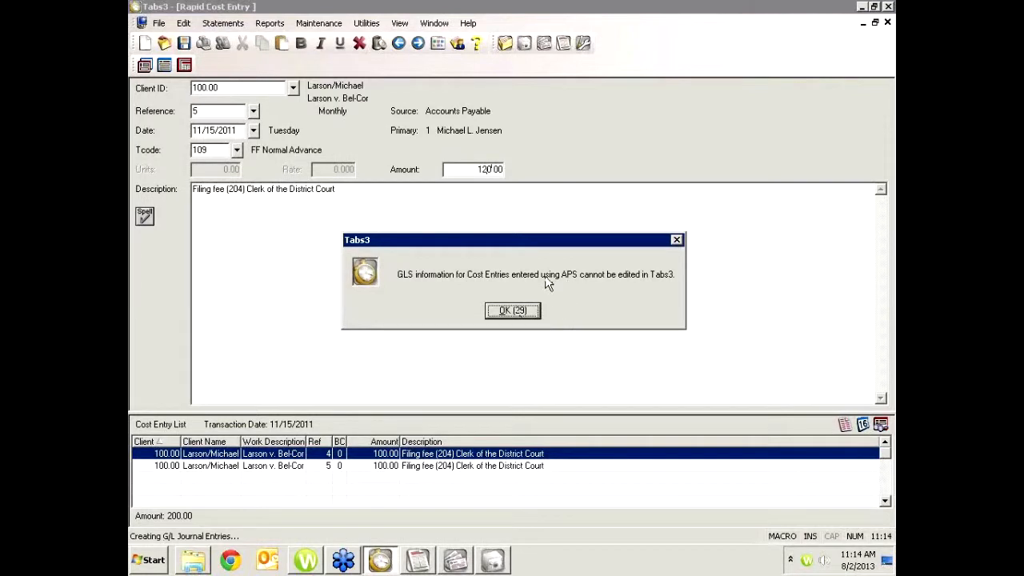
click(526, 312)
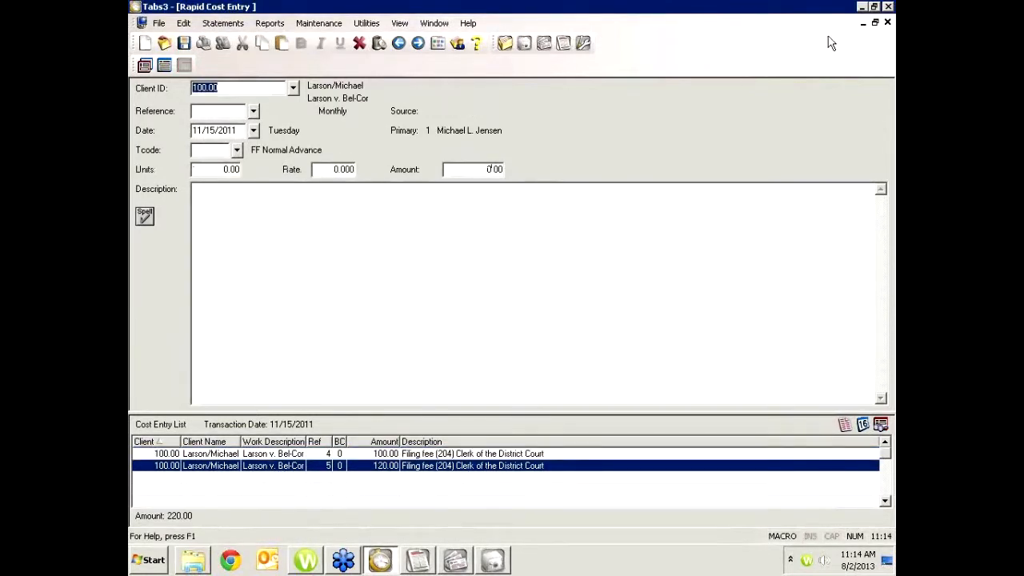
click(887, 22)
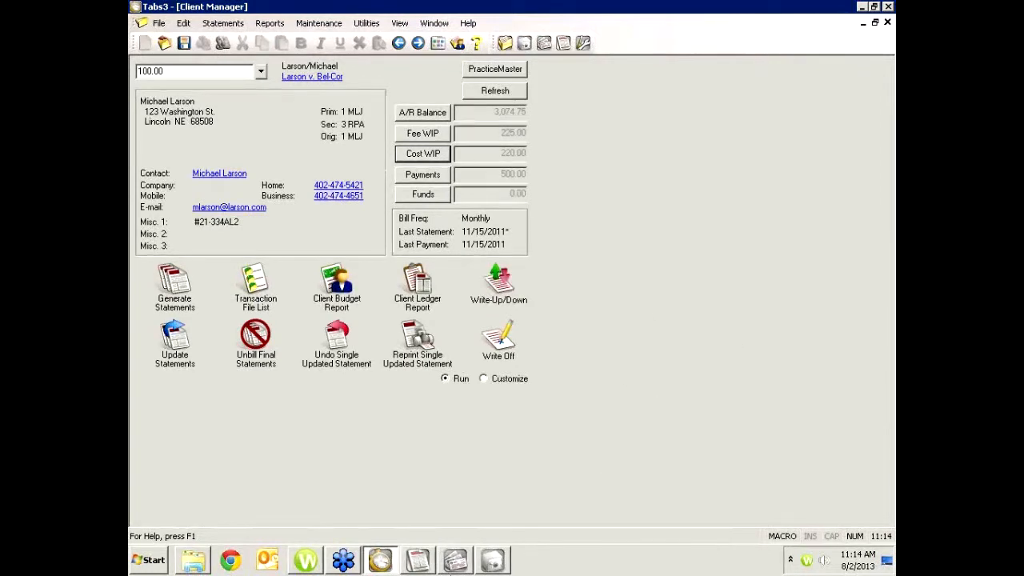
Step: Switch to APS, open the filing-fee invoice with reference 6, check its ledger distribution and display its linked cost entries
click(455, 561)
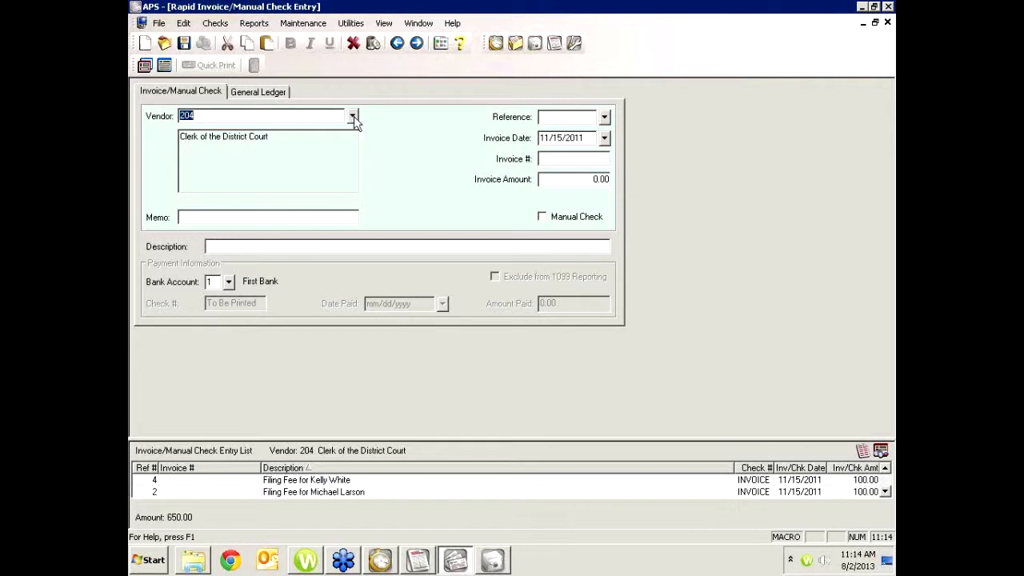
click(604, 118)
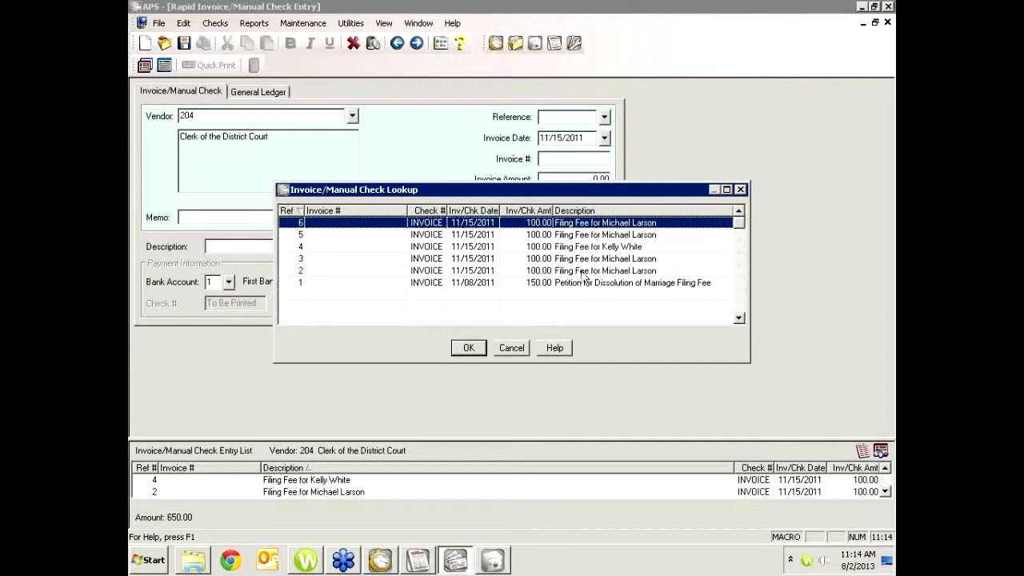
double_click(604, 224)
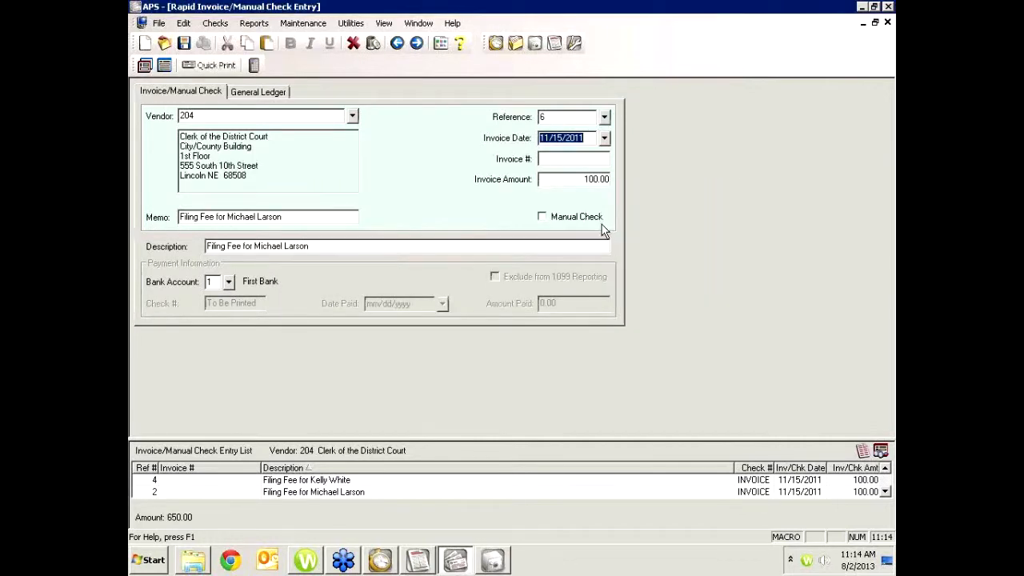
key(ctrl+Tab)
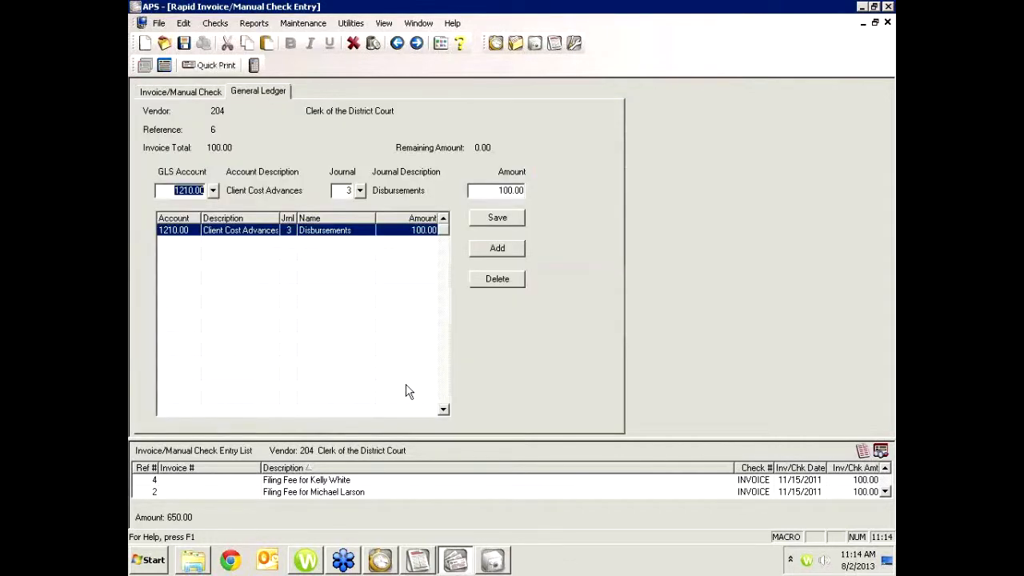
key(ctrl+shift+Tab)
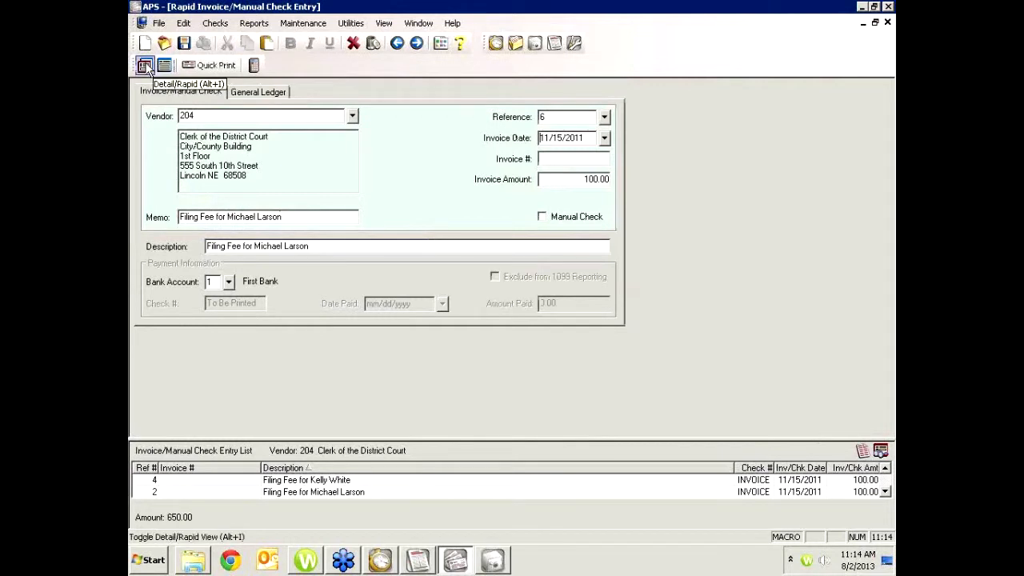
click(252, 66)
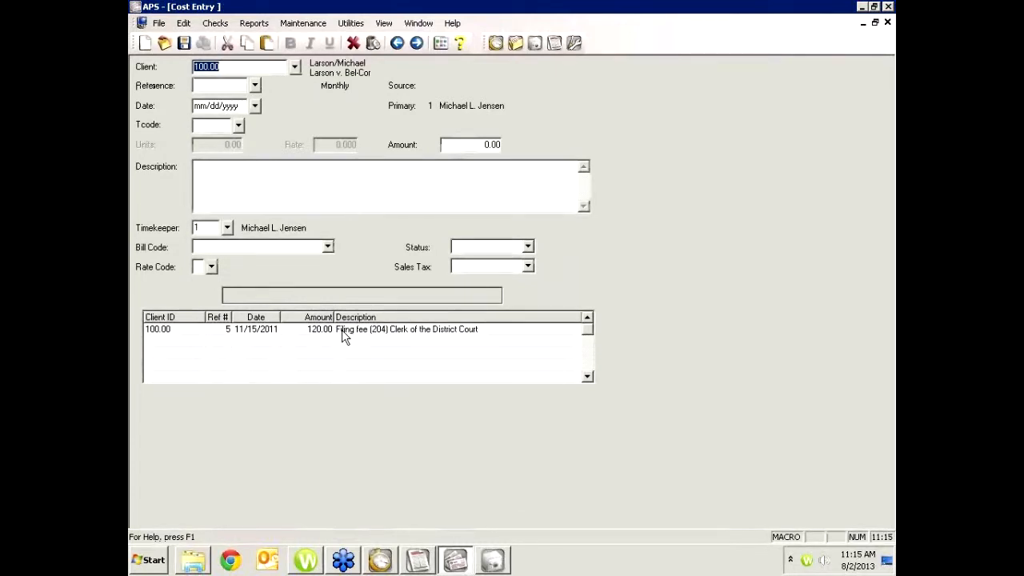
Step: Close the linked cost entry and the filing-fee invoice in APS
click(887, 23)
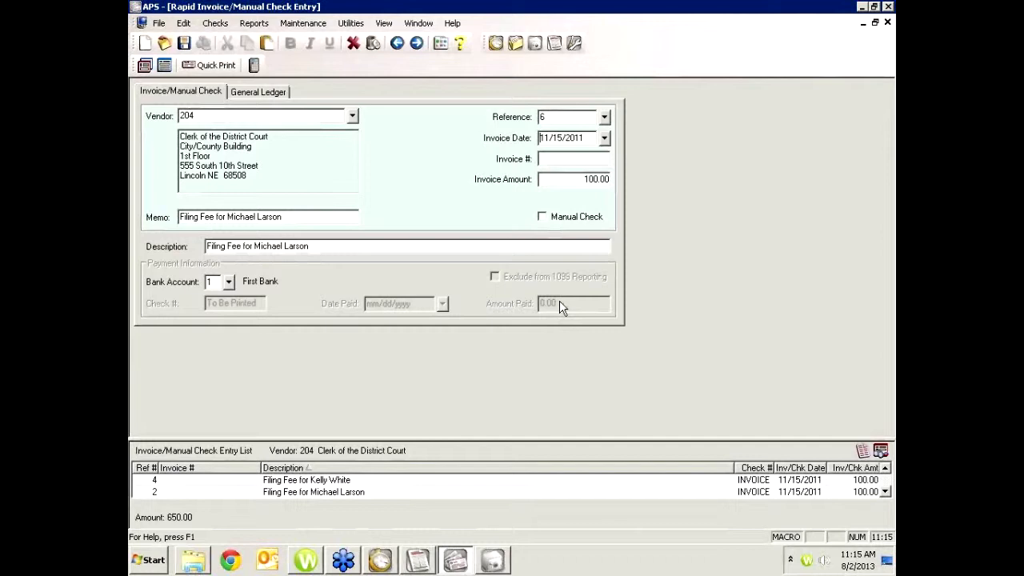
click(888, 23)
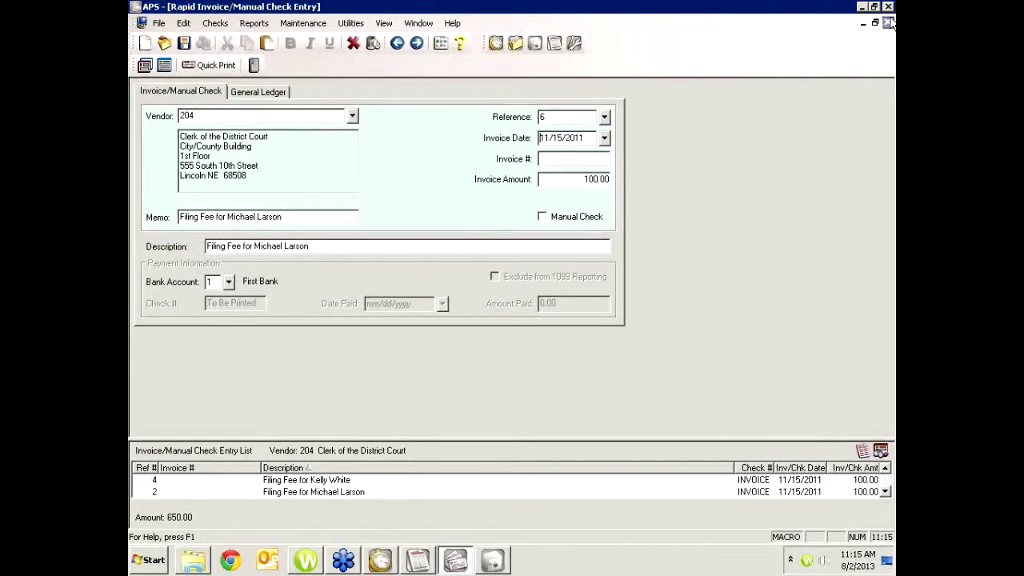
click(285, 134)
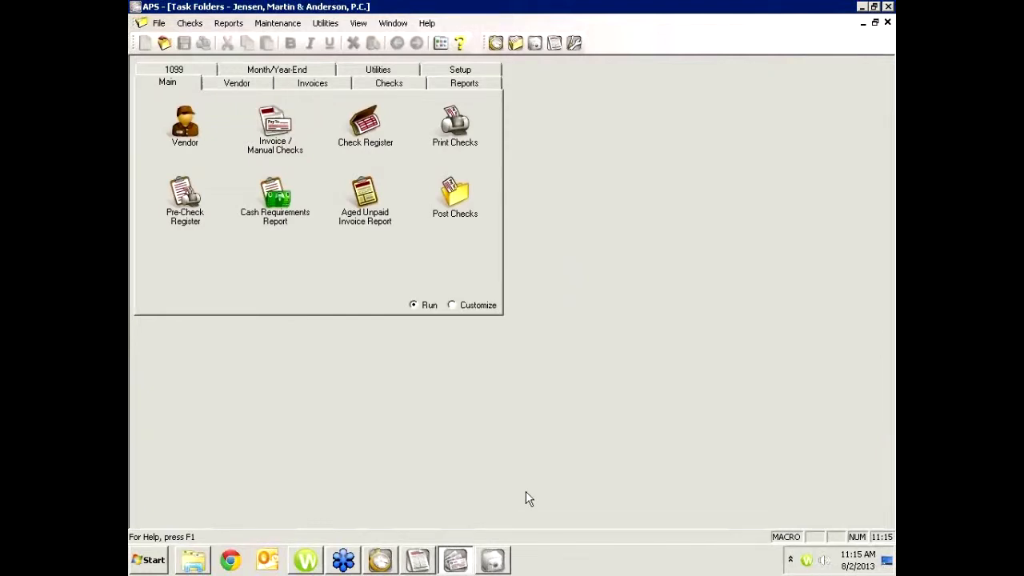
Step: Switch to Tabs3 and start a new payment for the client from the Client Manager's payments
mouse_move(416, 565)
click(380, 563)
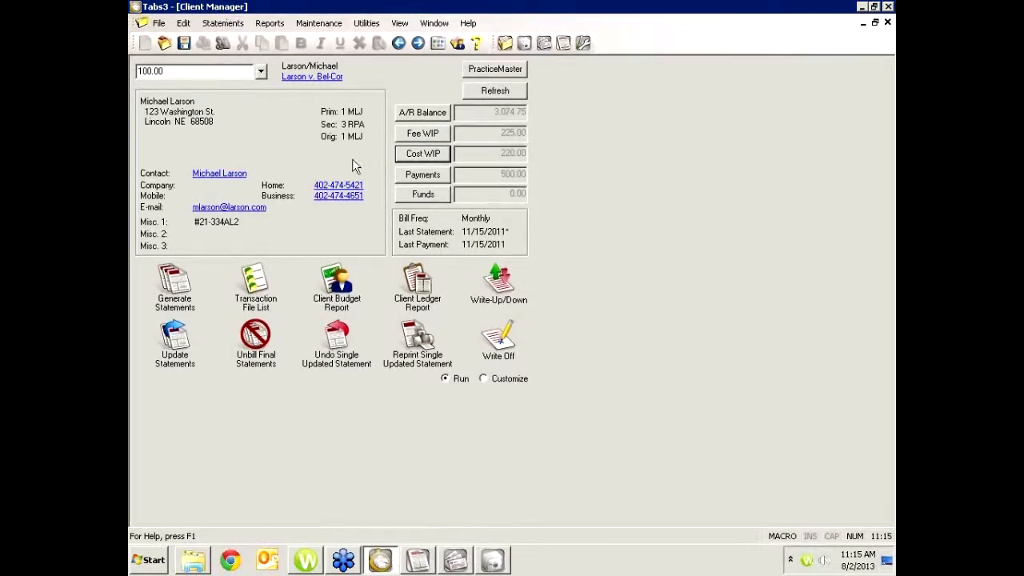
click(436, 175)
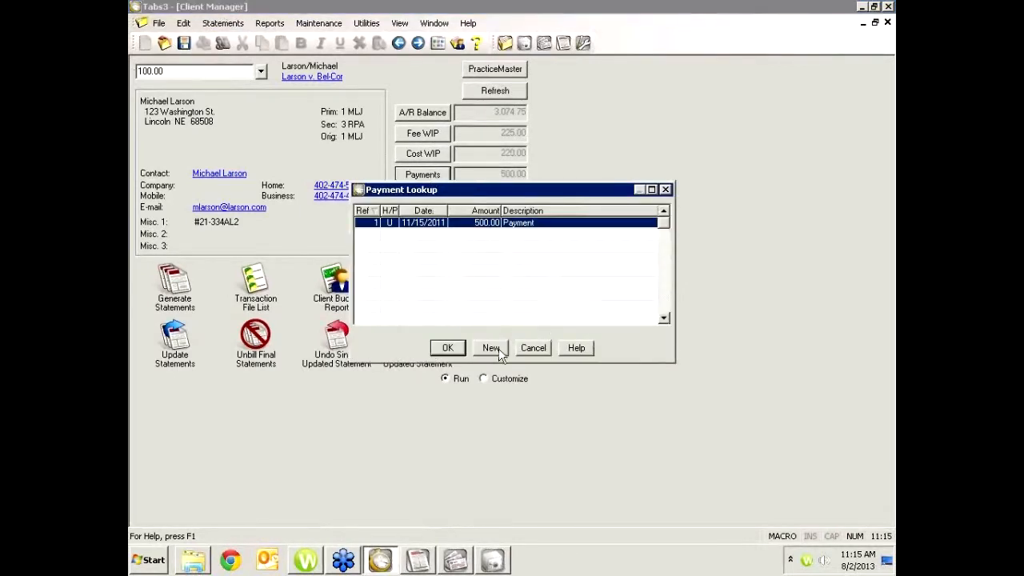
click(520, 347)
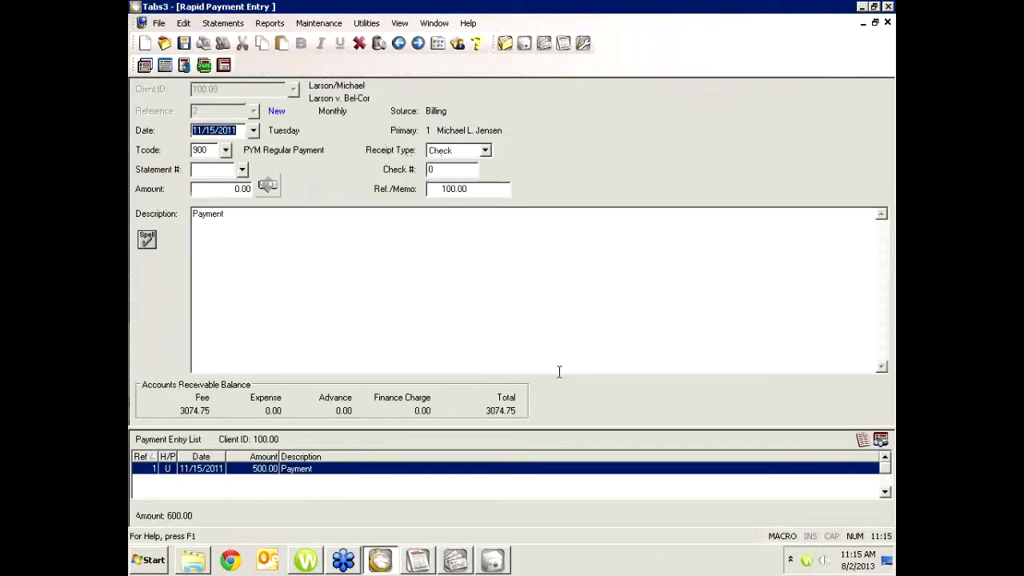
Step: Set the payment amount to 1,100.00 with check number 101, keep Tcode 900, and save the payment
key(Tab)
key(Tab)
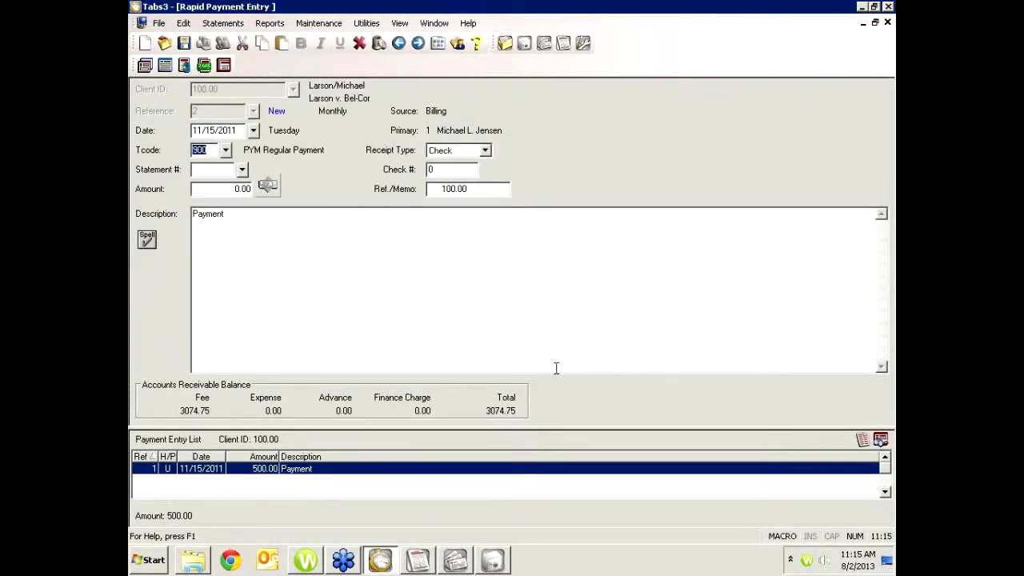
key(Tab)
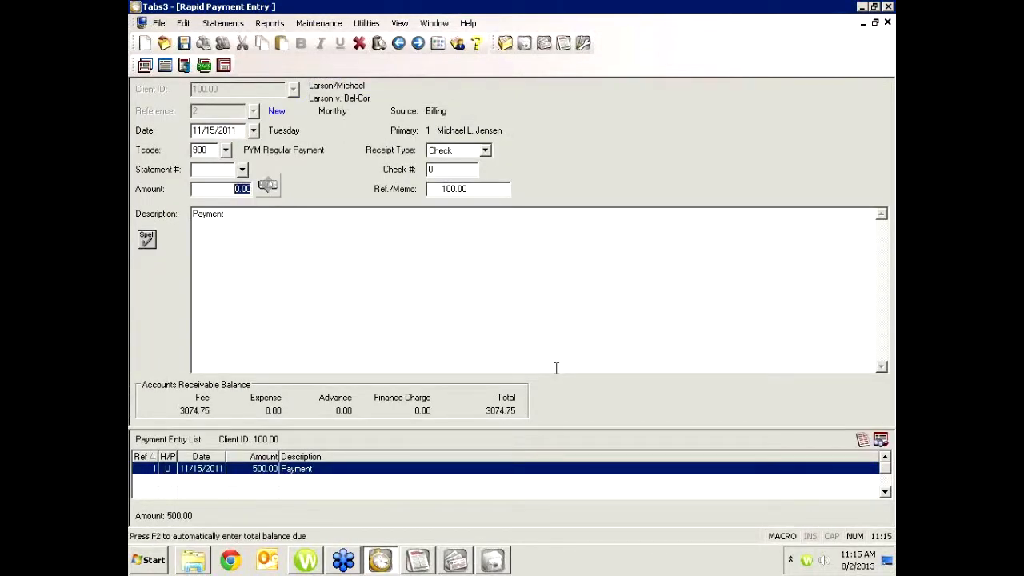
text(110)
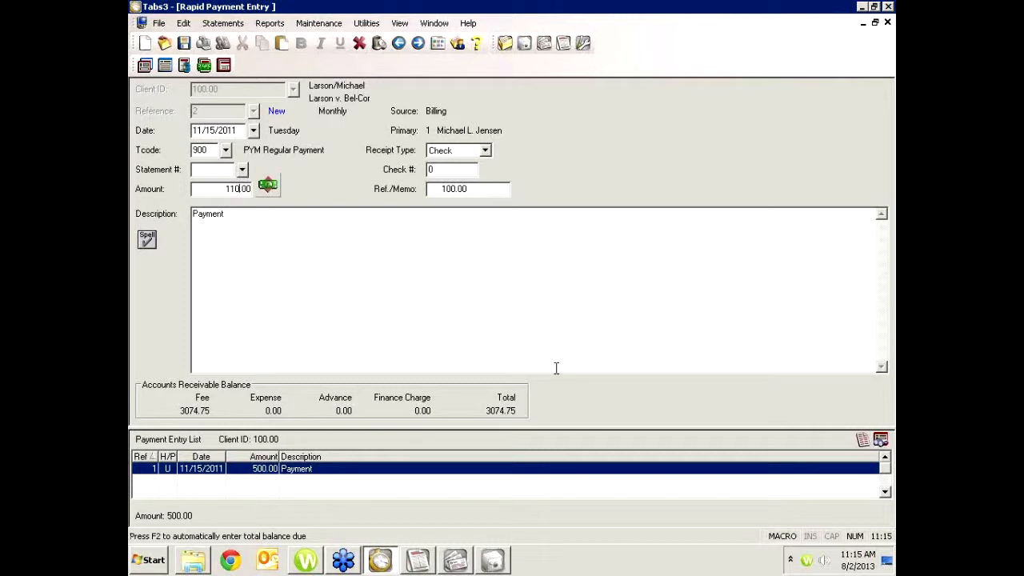
key(Tab)
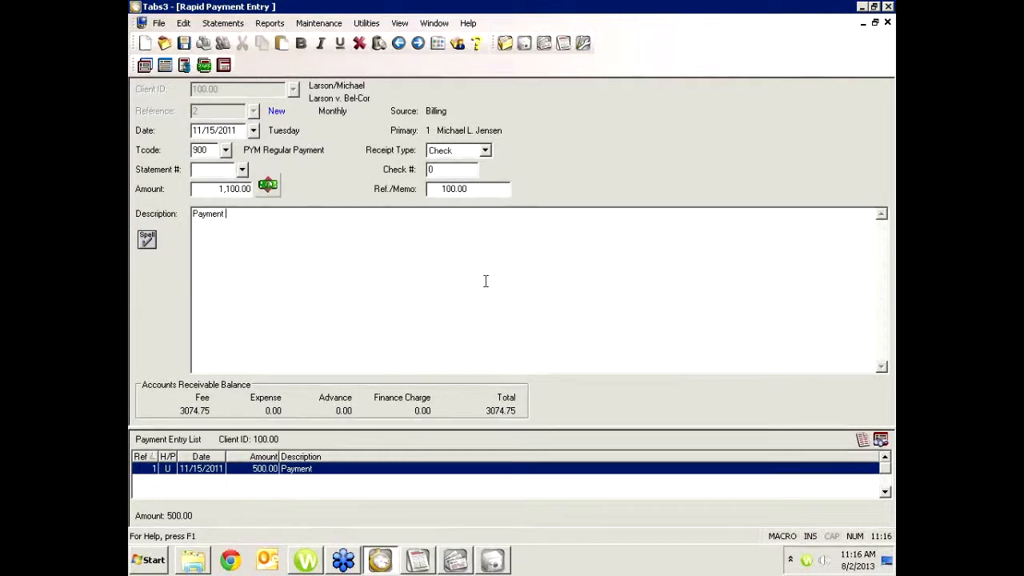
key(shift+Tab)
key(shift+Tab)
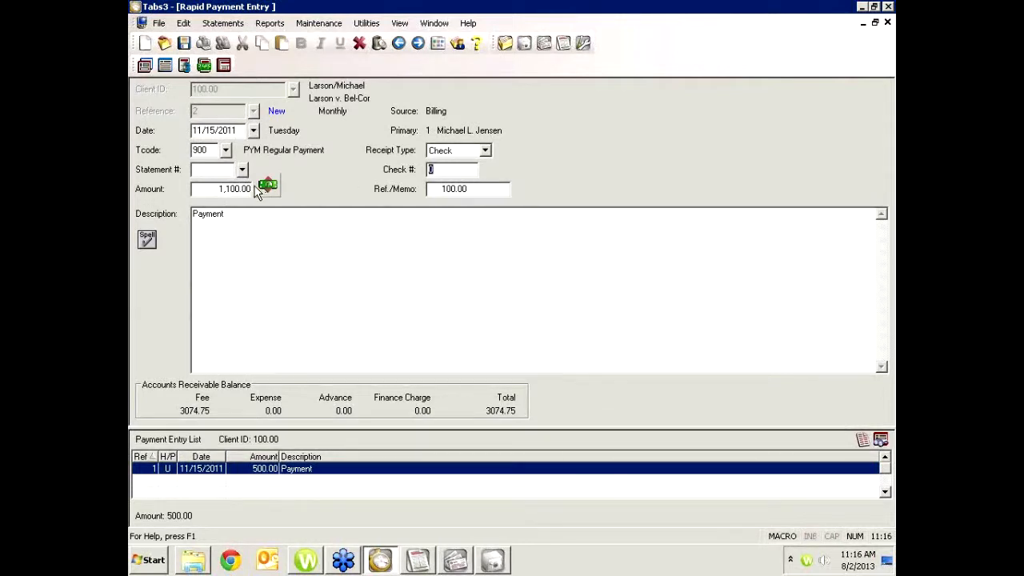
text(101)
click(377, 226)
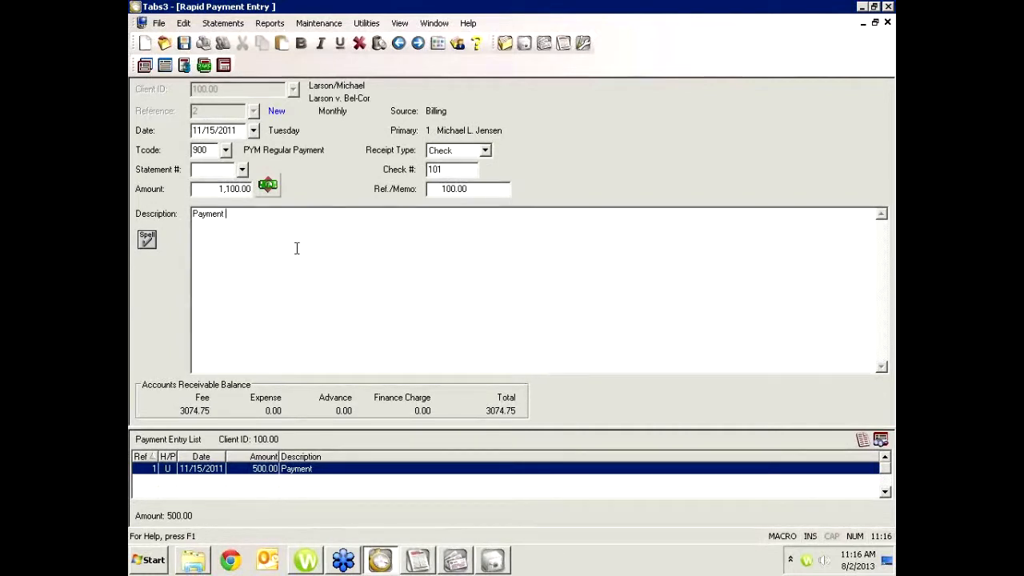
click(458, 169)
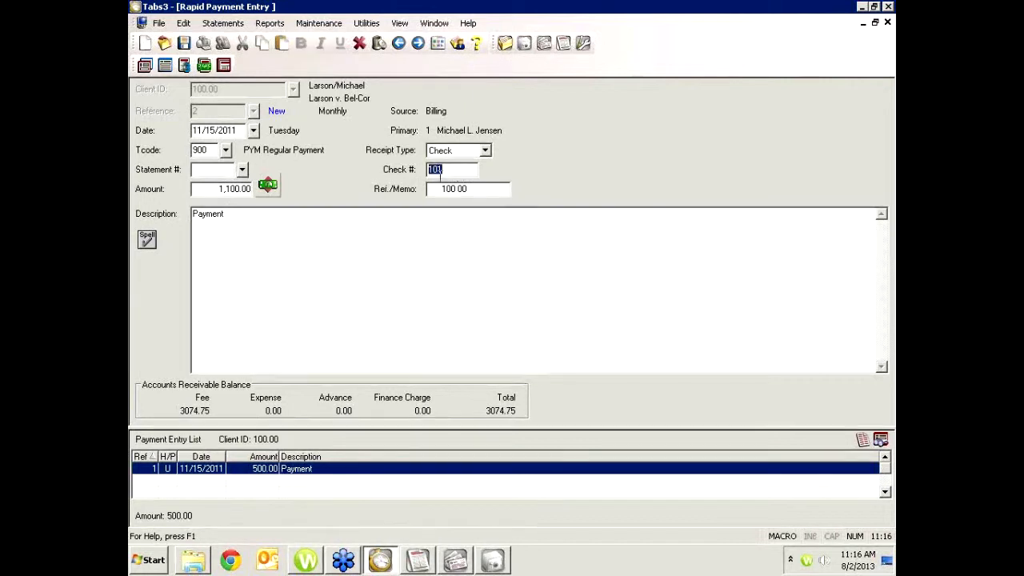
click(382, 225)
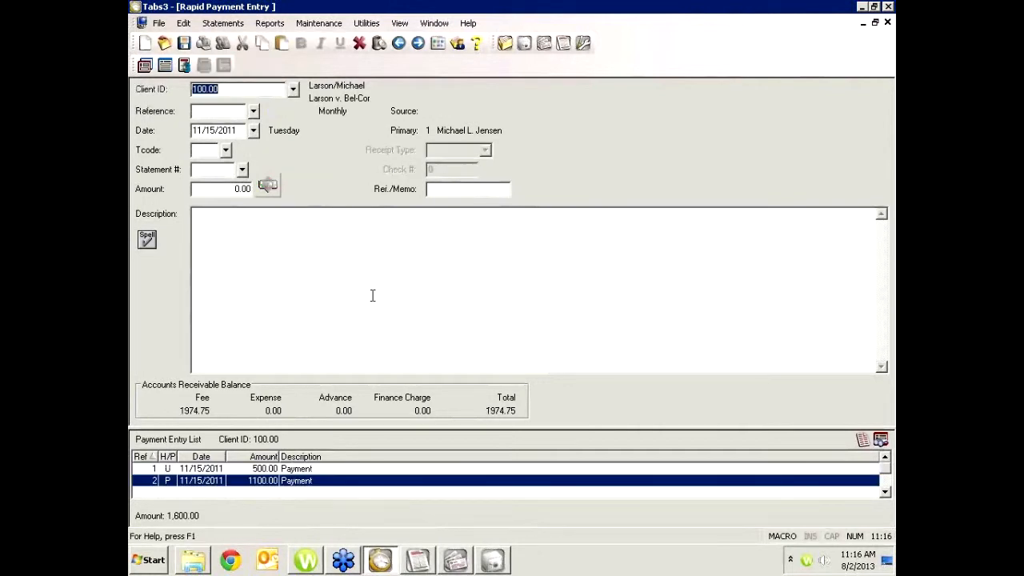
Step: Switch to GLS, preview the November detail income statement, examine its fee income, and close the report
click(422, 562)
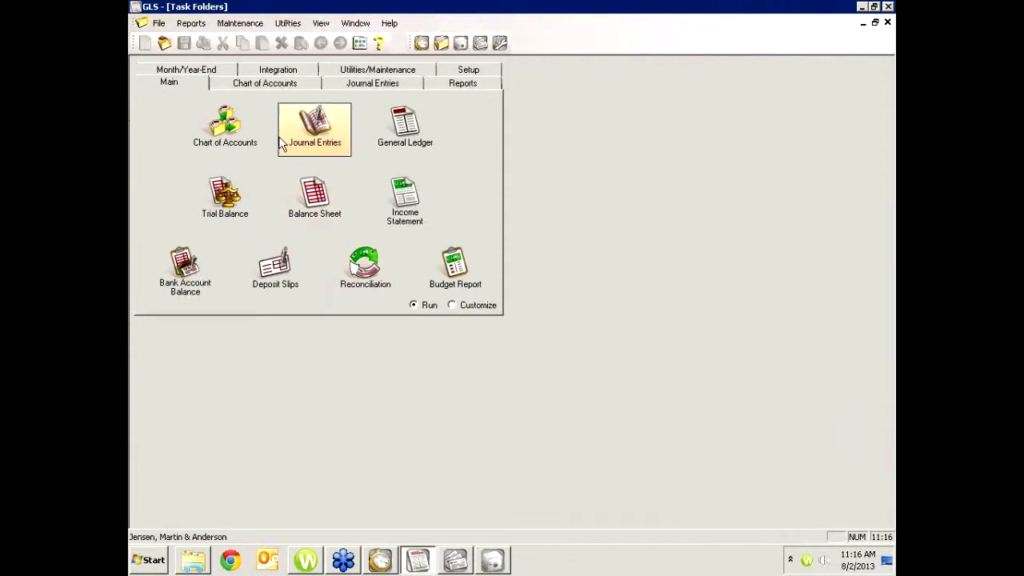
click(395, 197)
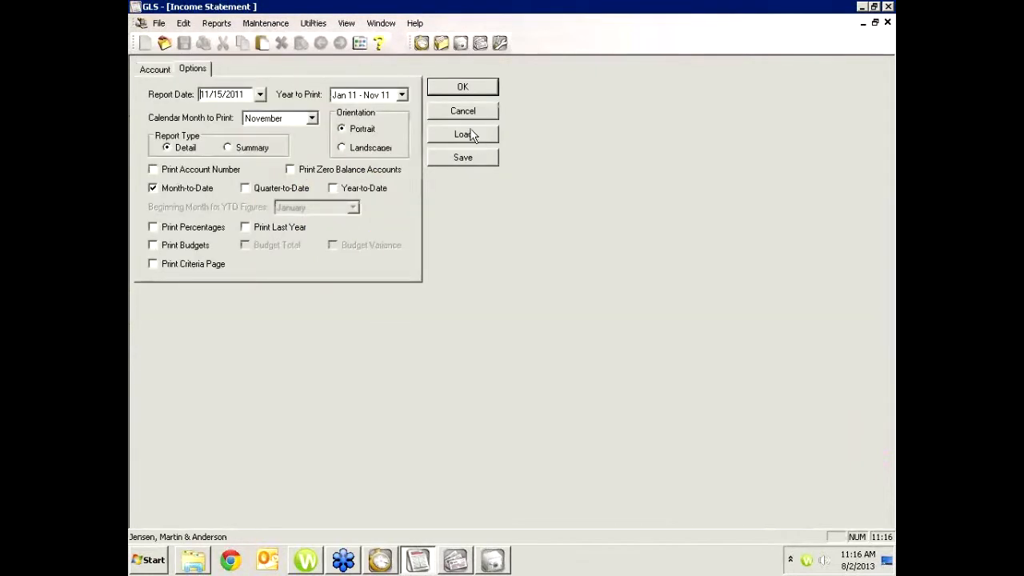
click(486, 87)
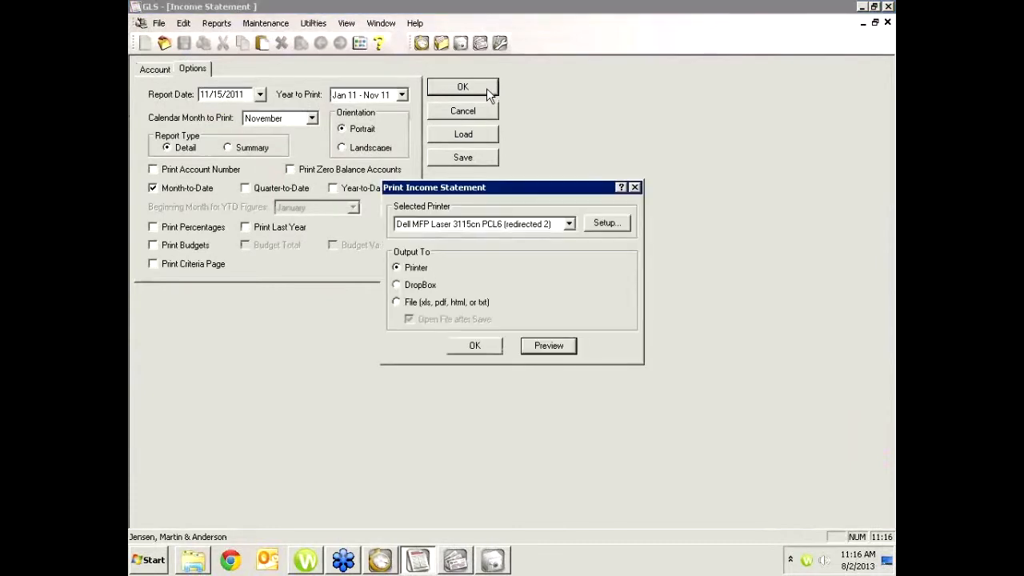
click(558, 350)
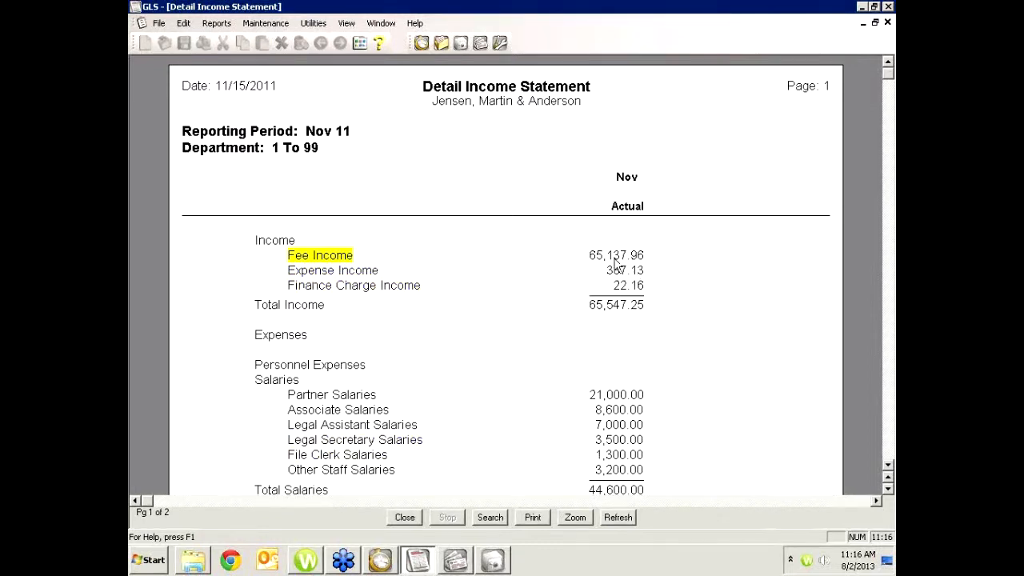
mouse_move(324, 262)
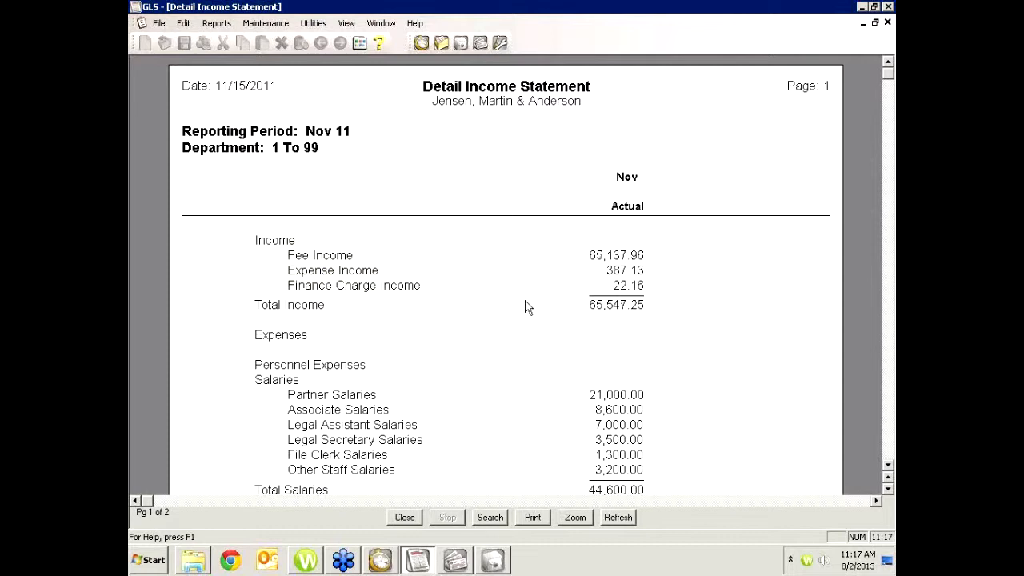
click(887, 24)
click(462, 111)
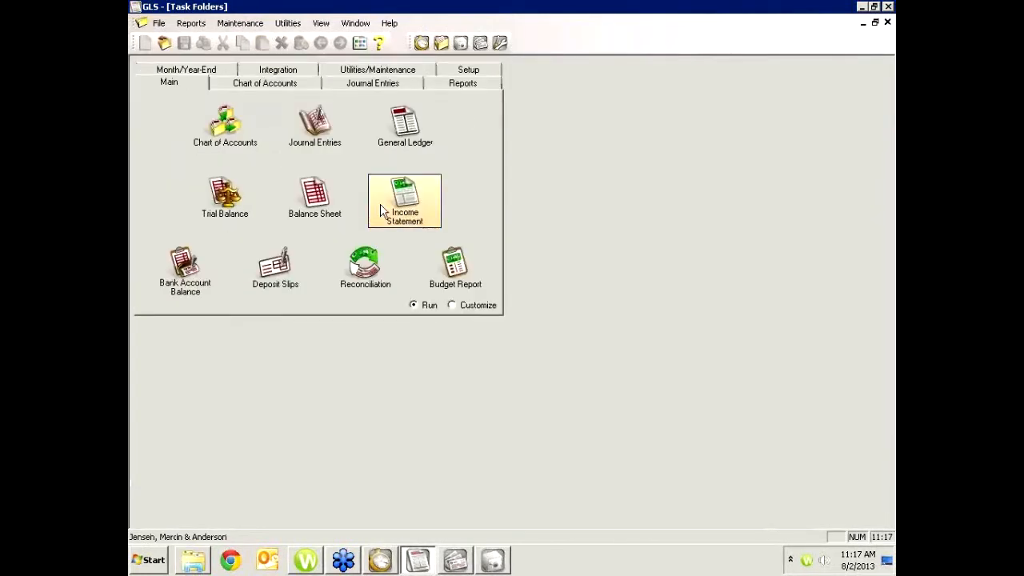
Step: Start a new deposit slip and review the available cash, check and credit card receipts without selecting any for deposit
click(273, 266)
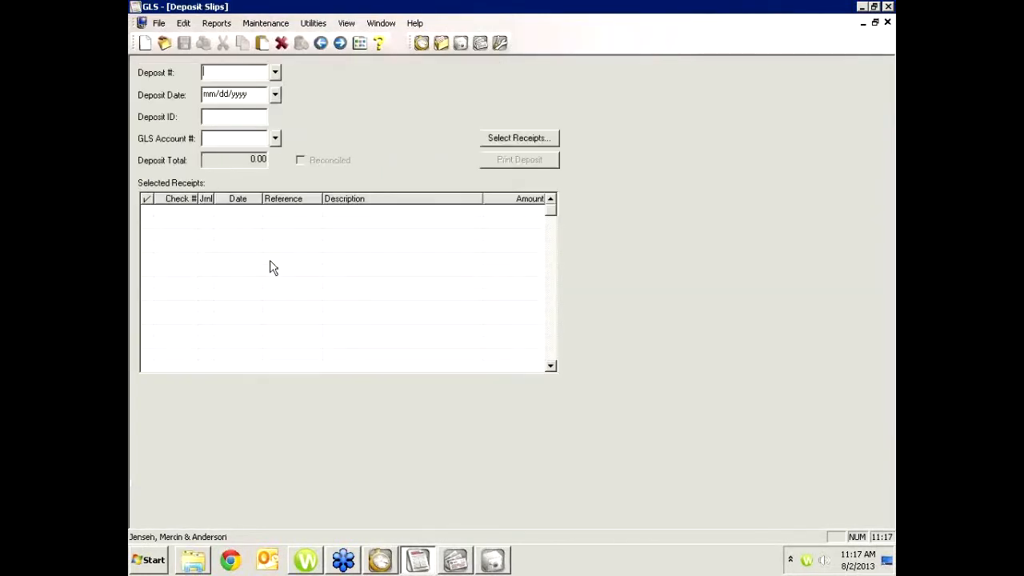
click(490, 137)
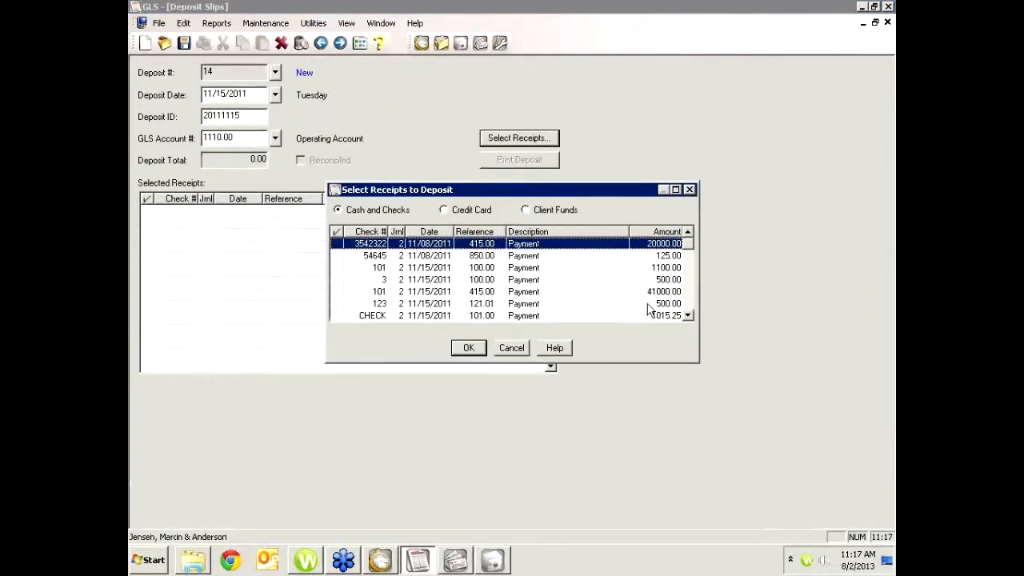
click(689, 308)
click(690, 277)
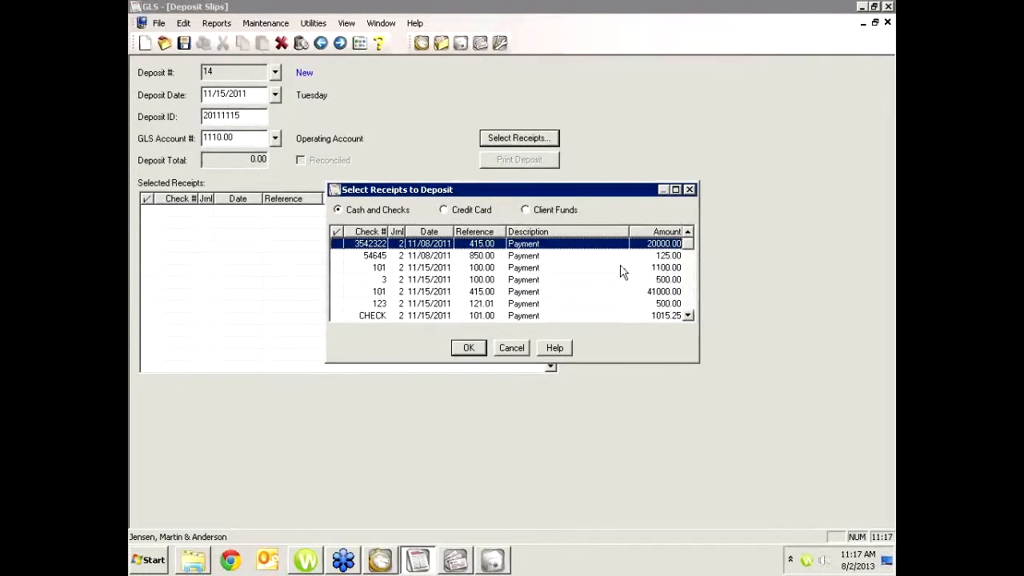
click(463, 209)
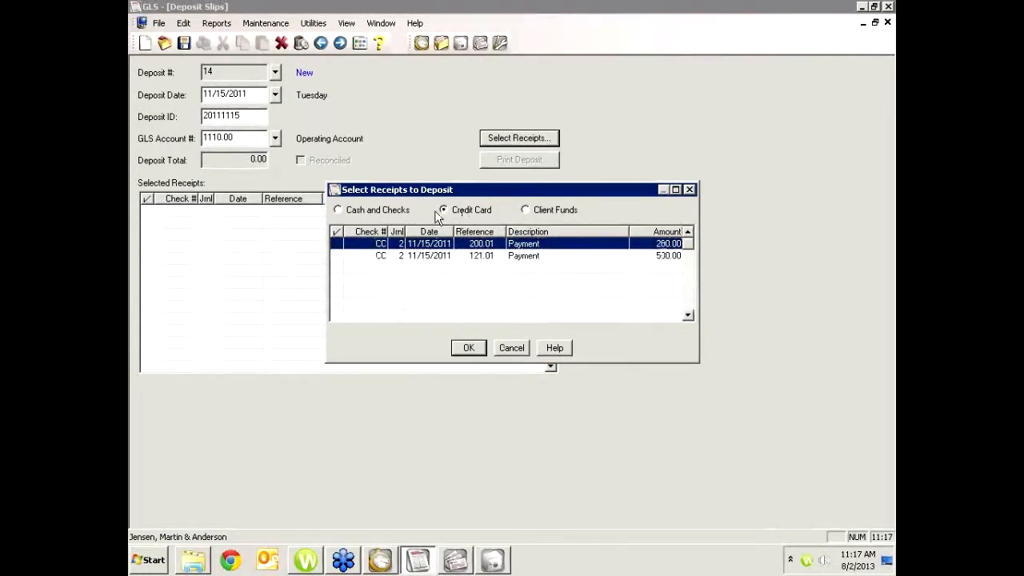
click(411, 209)
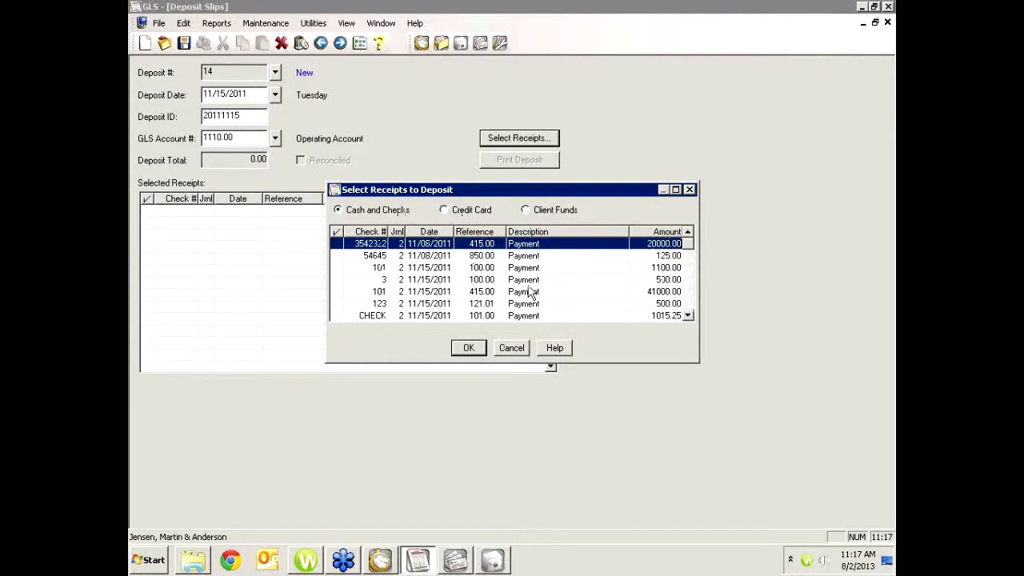
click(482, 256)
click(491, 290)
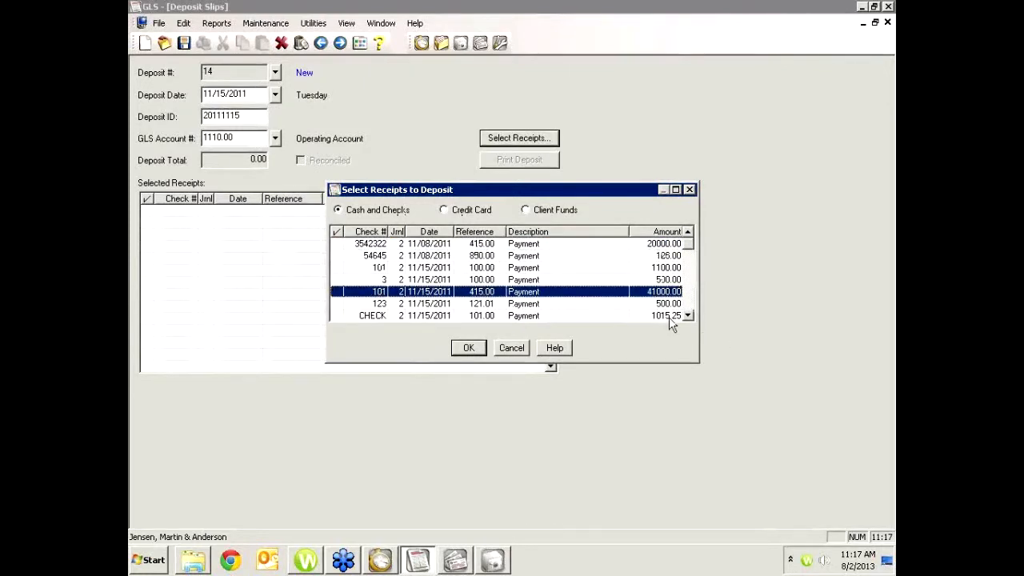
click(512, 349)
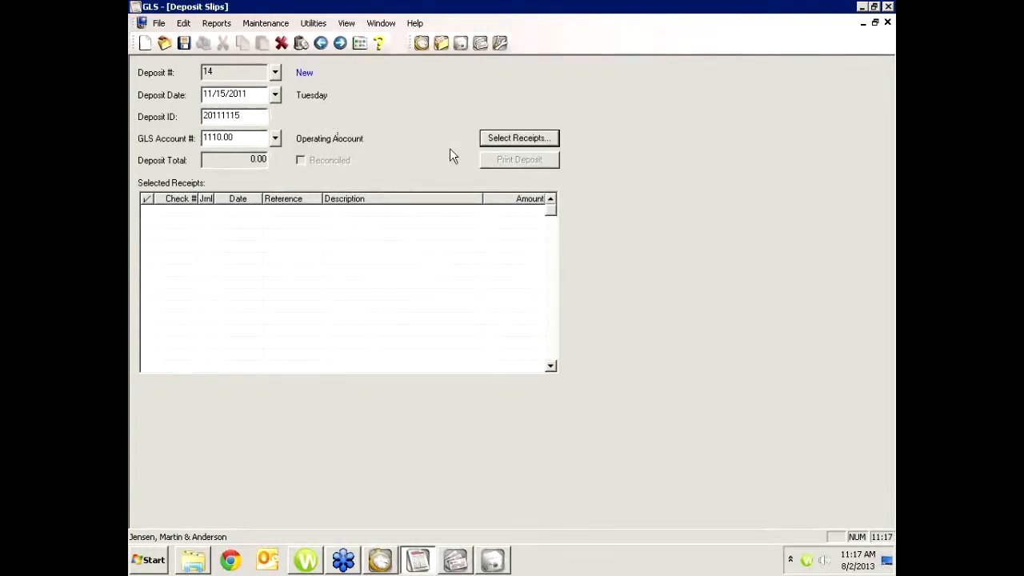
Step: Find the client's 1100.00 payment among the cash and check receipts available for deposit, and close the deposit slip without adding it
click(537, 137)
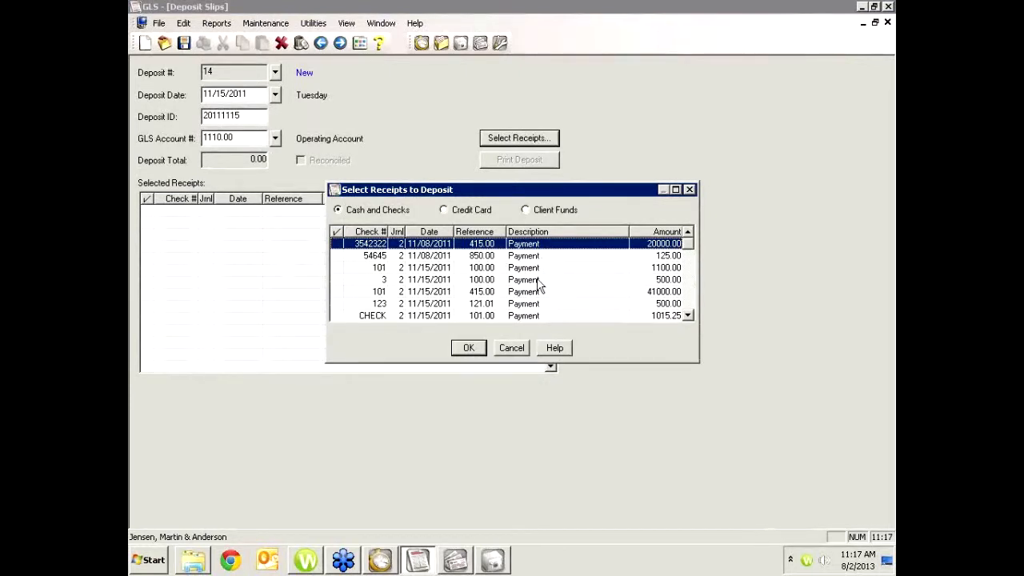
click(674, 269)
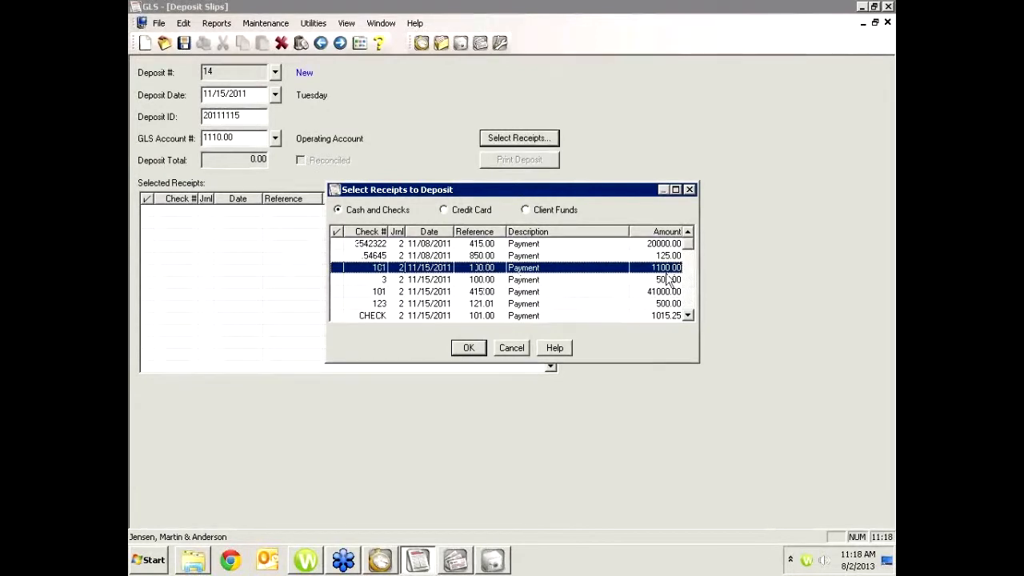
click(688, 304)
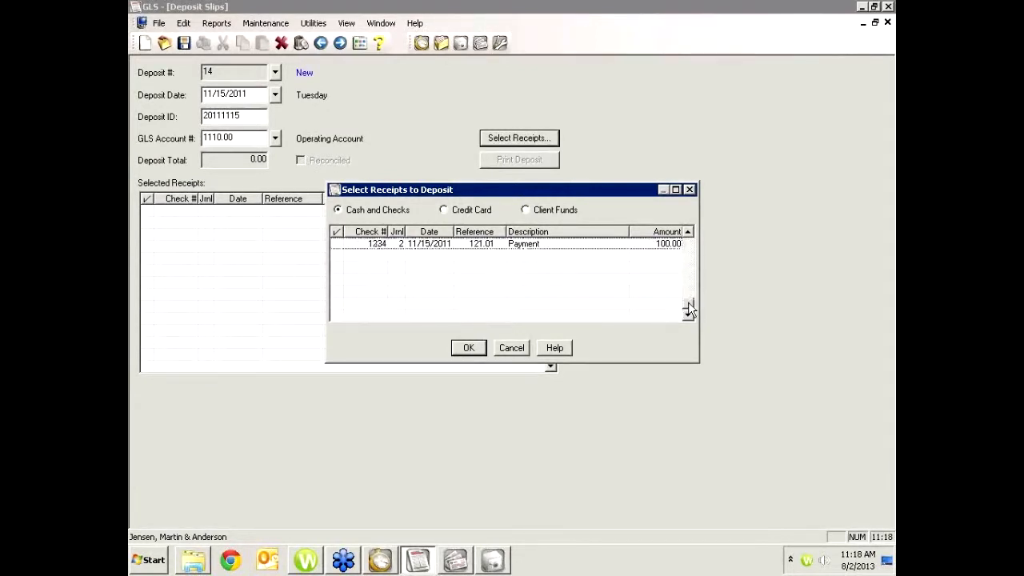
click(687, 257)
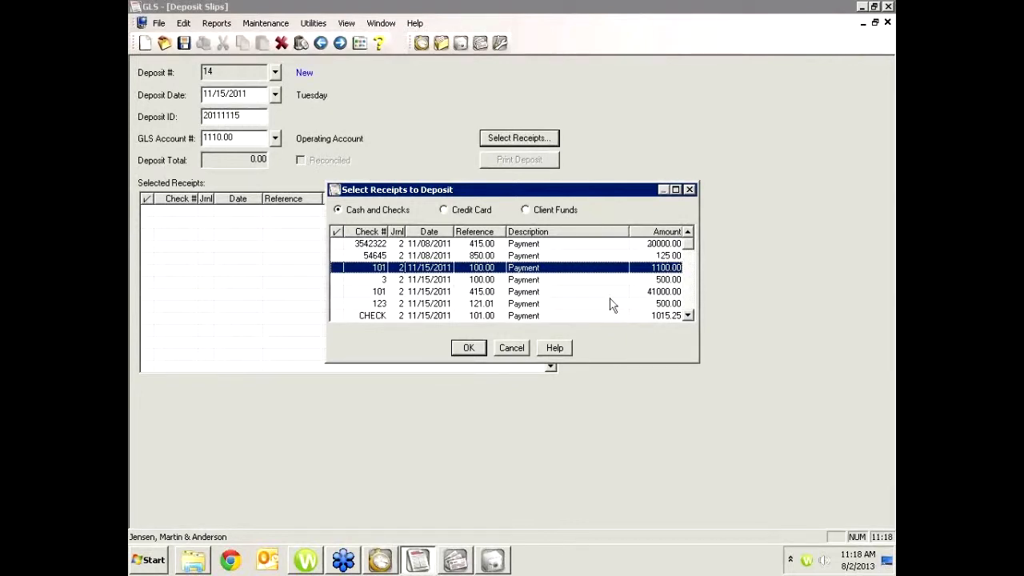
click(504, 353)
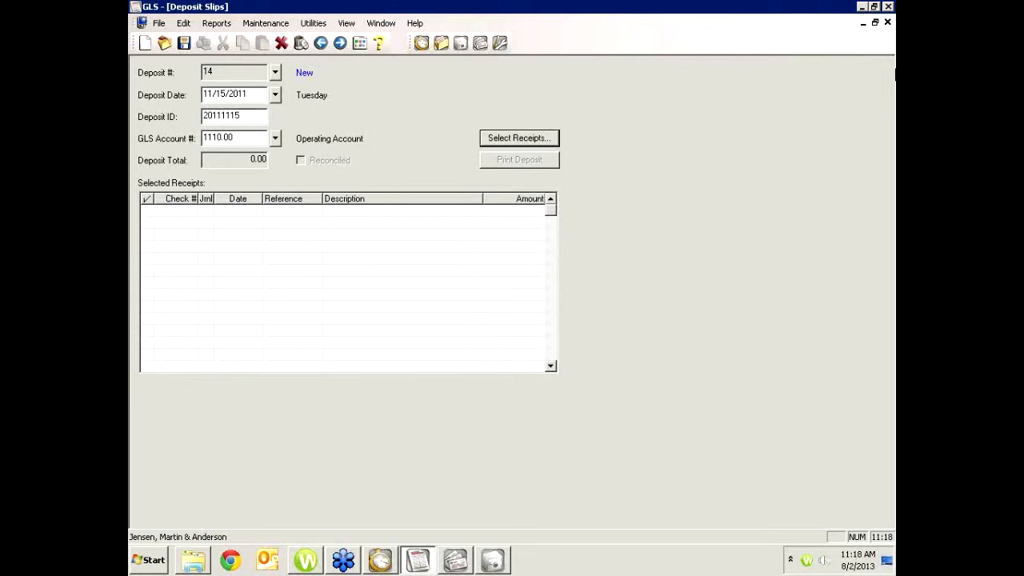
click(887, 23)
click(563, 308)
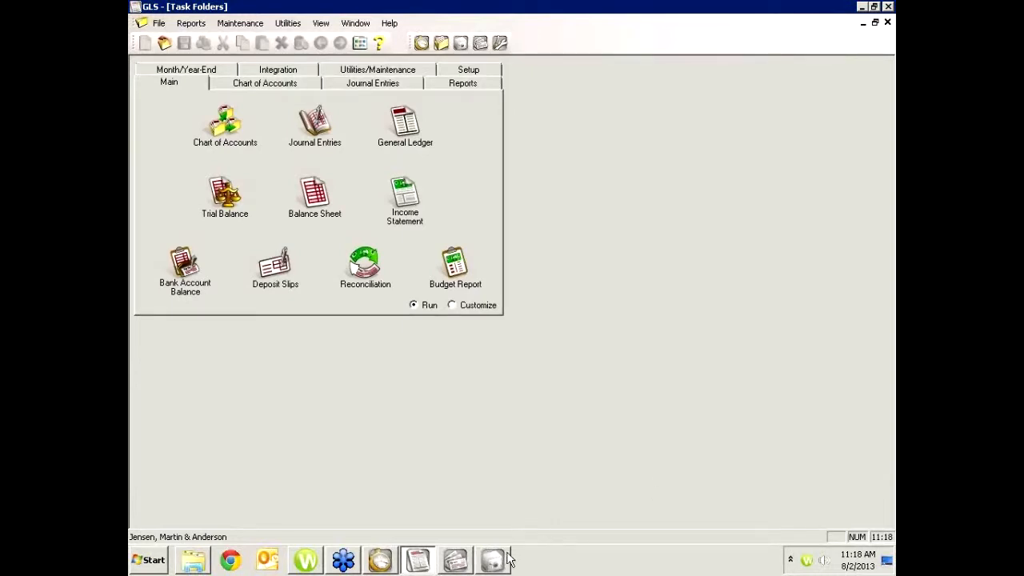
Step: Switch to TAS and start a new check transaction from the client's trust account at bank 1
mouse_move(503, 561)
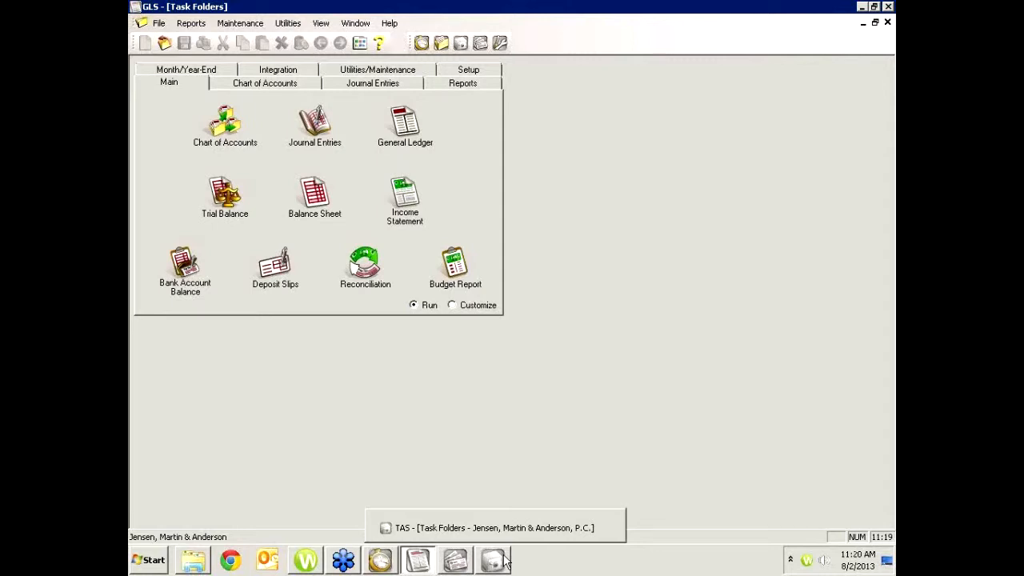
click(504, 559)
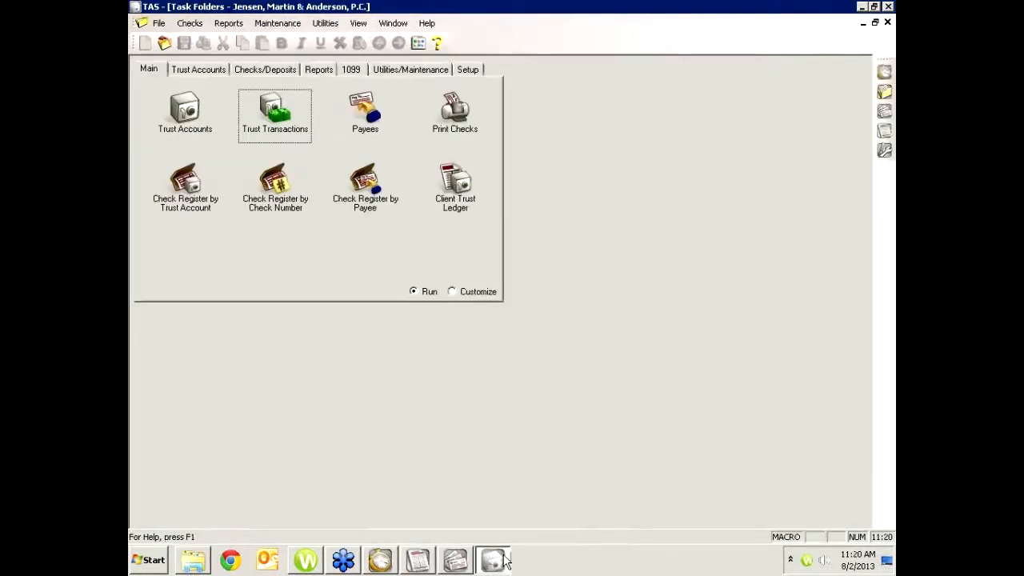
click(272, 114)
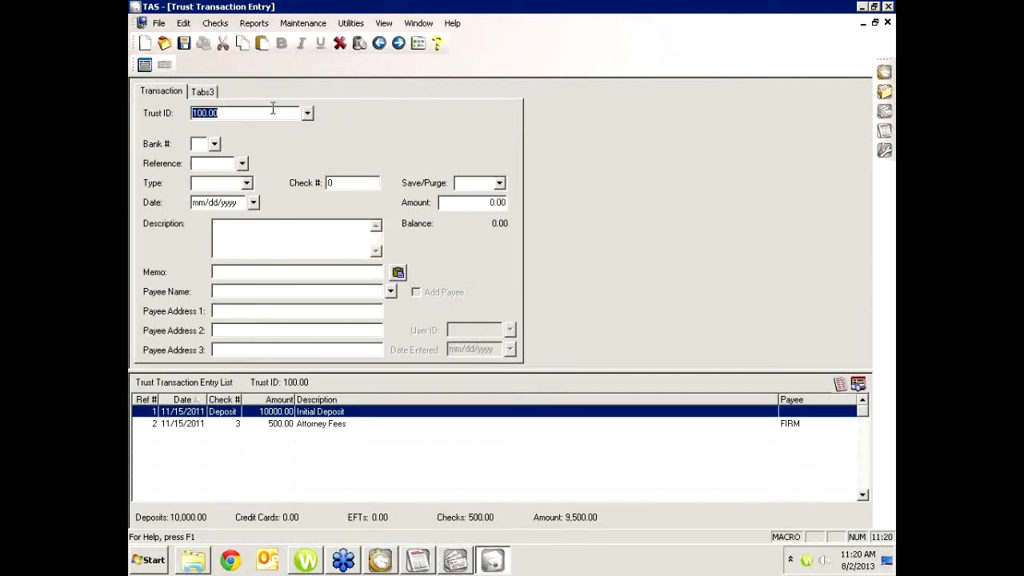
key(Tab)
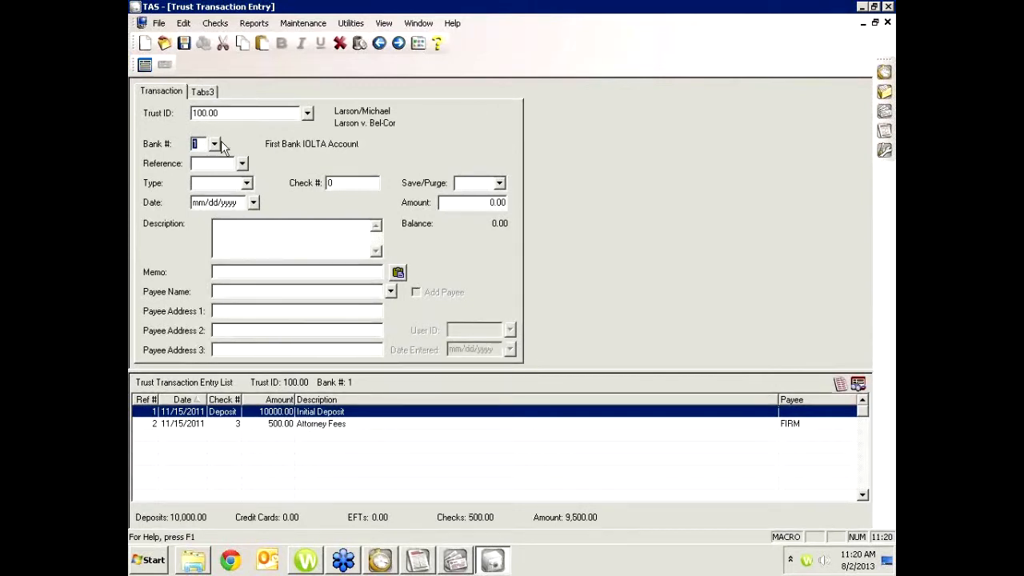
click(234, 163)
key(Tab)
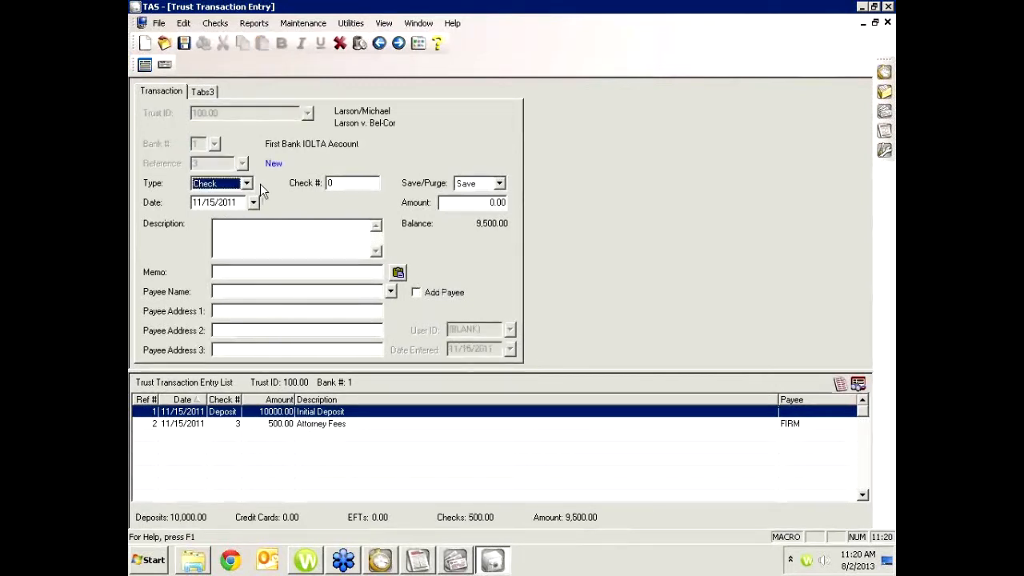
Step: Set the trust check's amount to 2,500.00, leaving its check number at 0
click(346, 185)
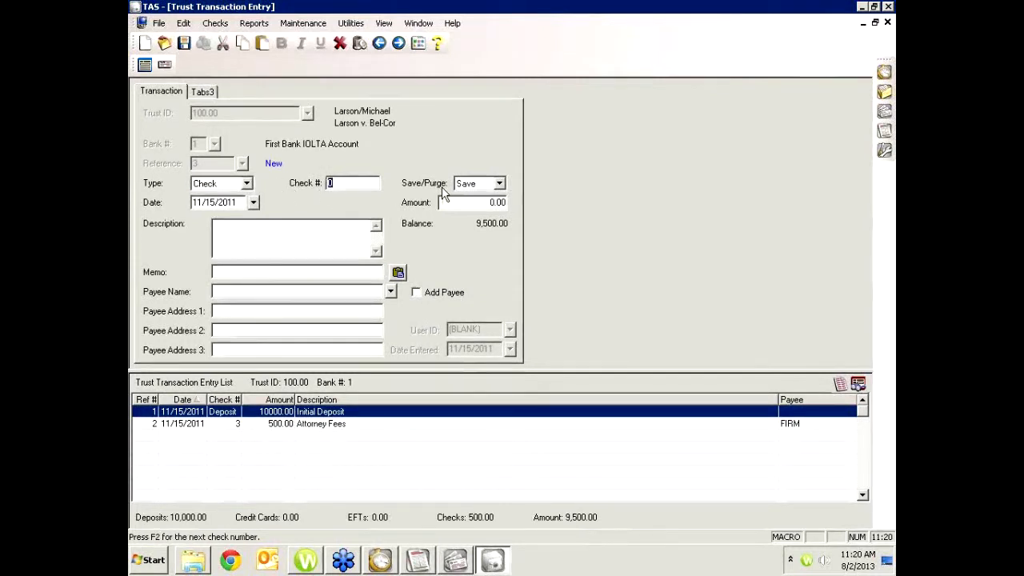
click(472, 202)
text(2500)
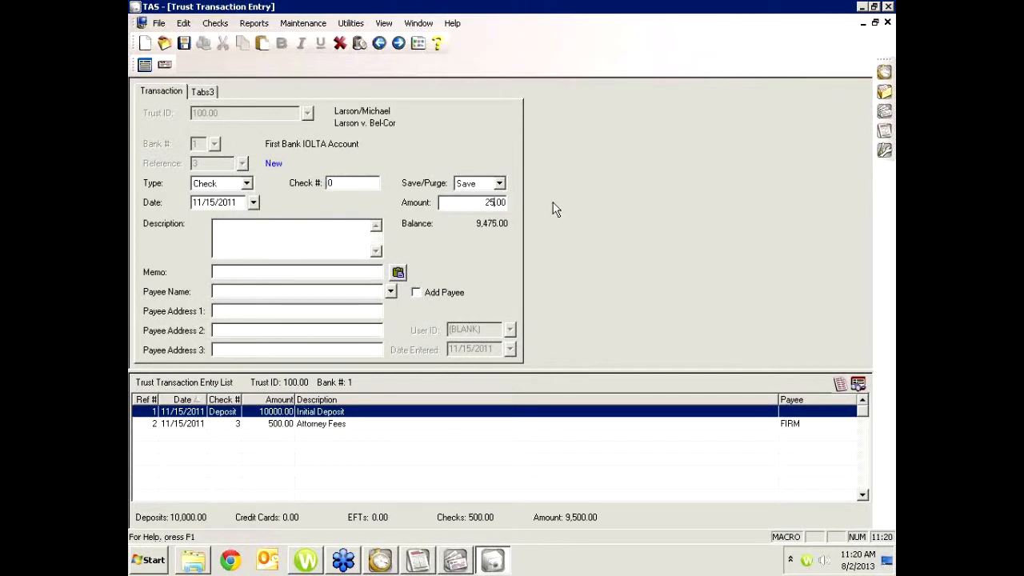
key(Tab)
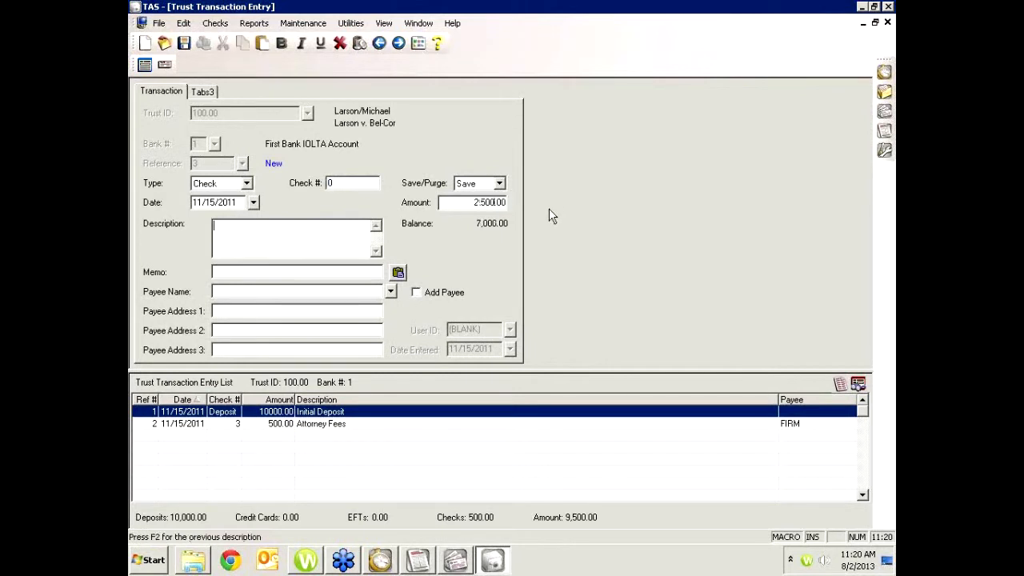
click(484, 203)
key(Delete)
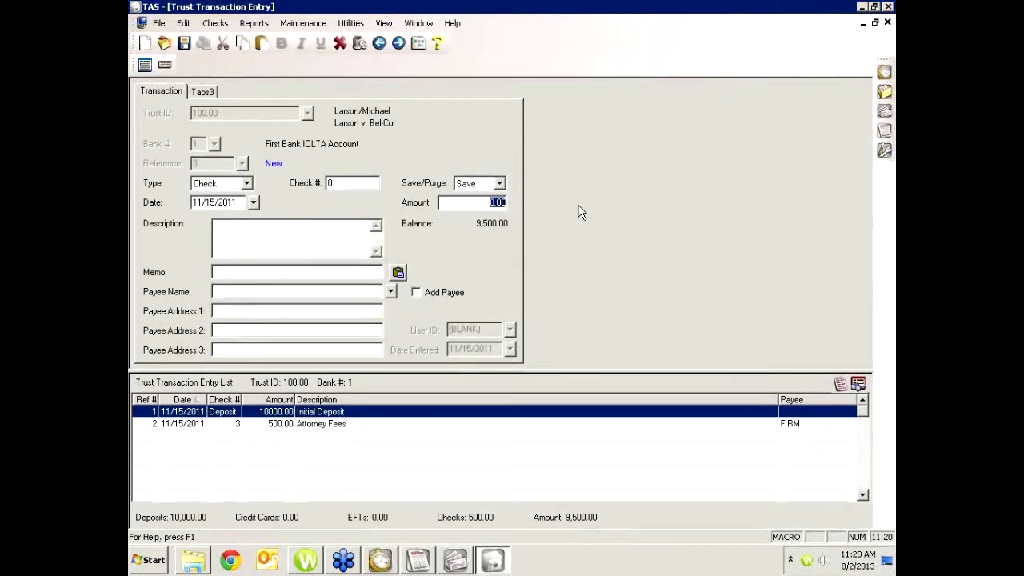
text(2,500)
key(Tab)
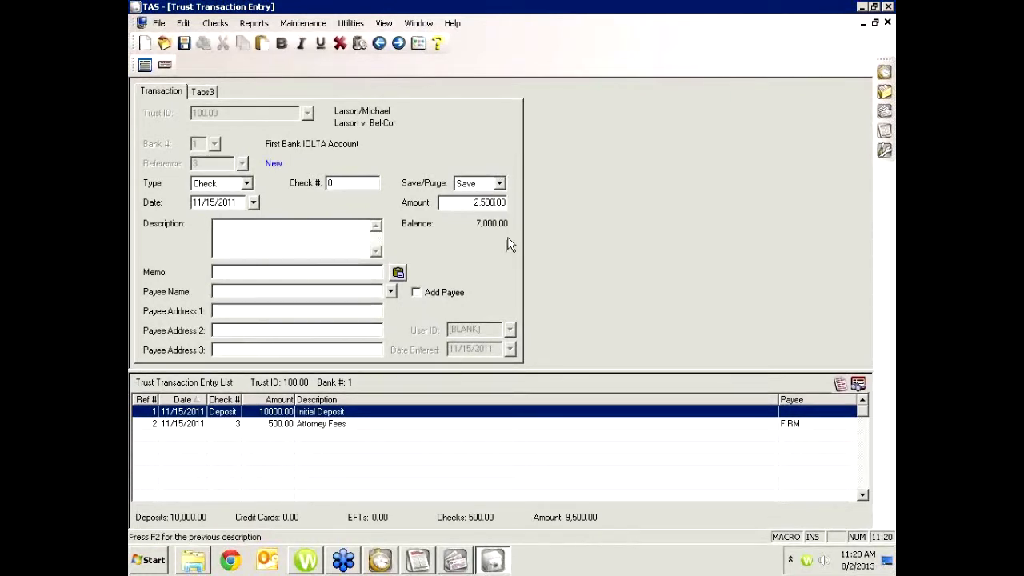
Step: Describe the trust check as "Payment to Firm" and set the payee to FIRM
text(Payment to Firm)
key(Tab)
key(Tab)
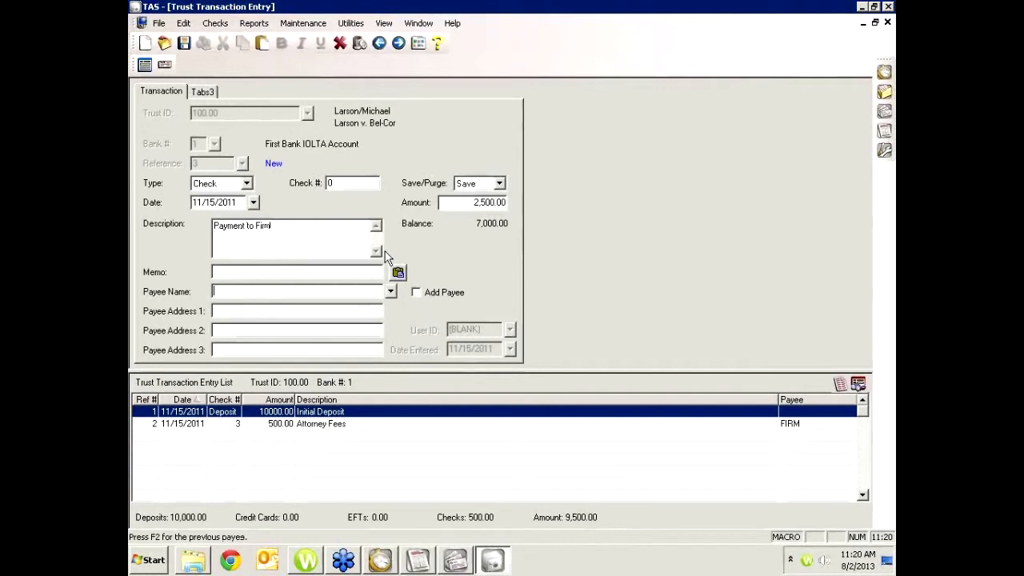
text(FIRM)
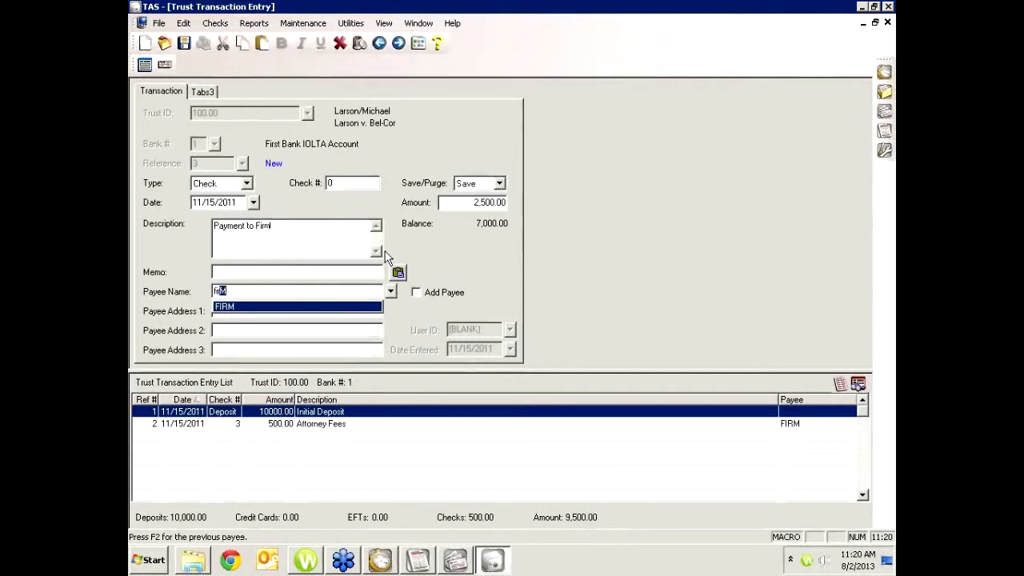
key(Tab)
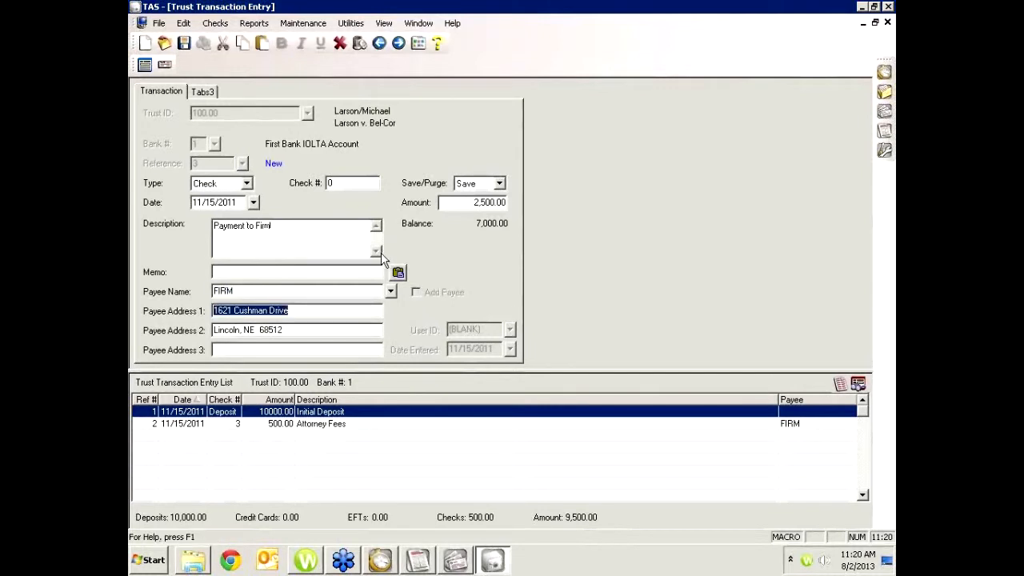
Step: Look up FIRM in the payee list and close the lookup without changing the payee
drag(245, 291, 195, 300)
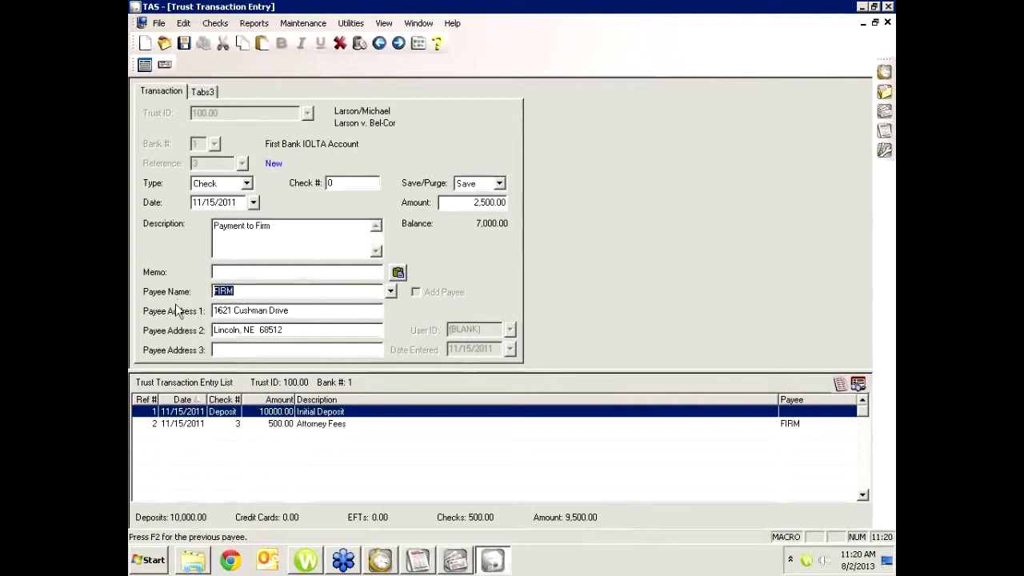
click(390, 293)
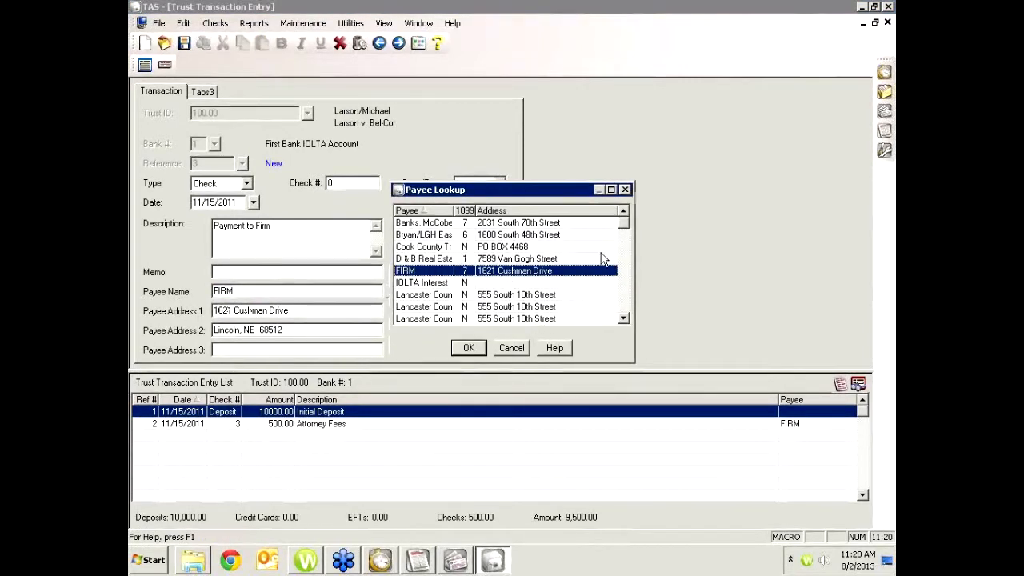
click(512, 349)
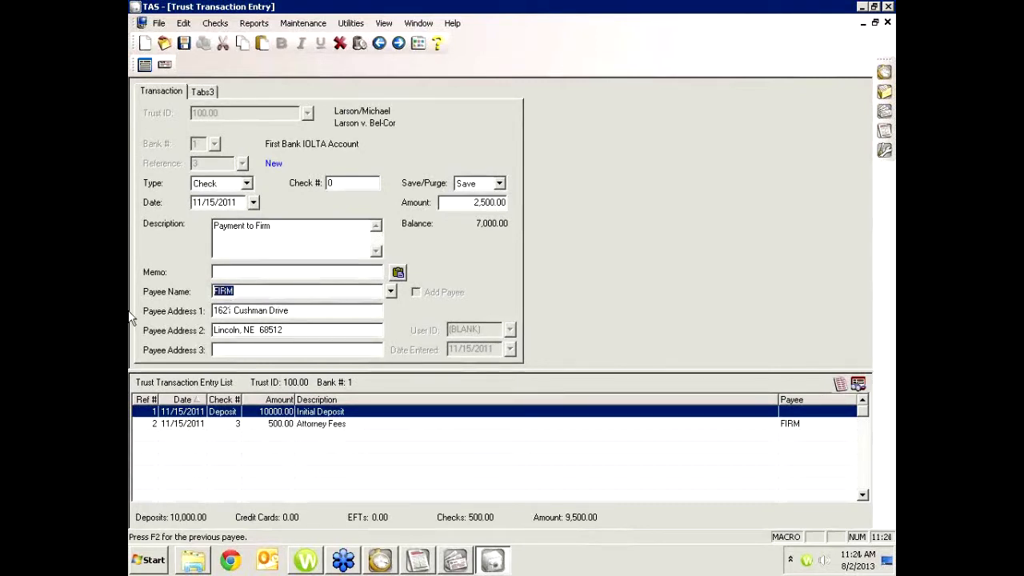
Step: Review the Tabs3 allocation, keep 2,500.00 as a regular payment, save the trust check, and close transaction entry
click(204, 92)
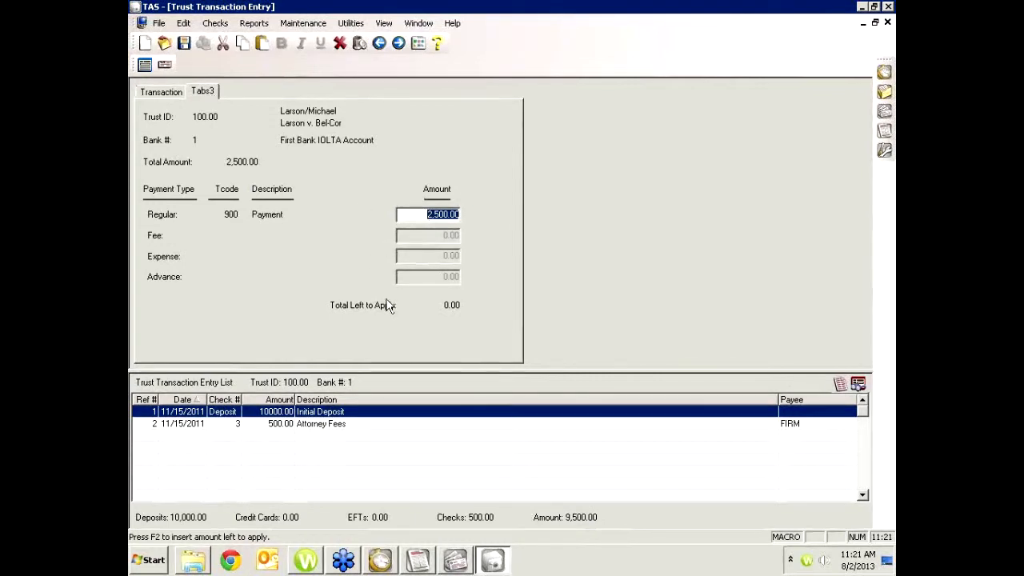
key(Return)
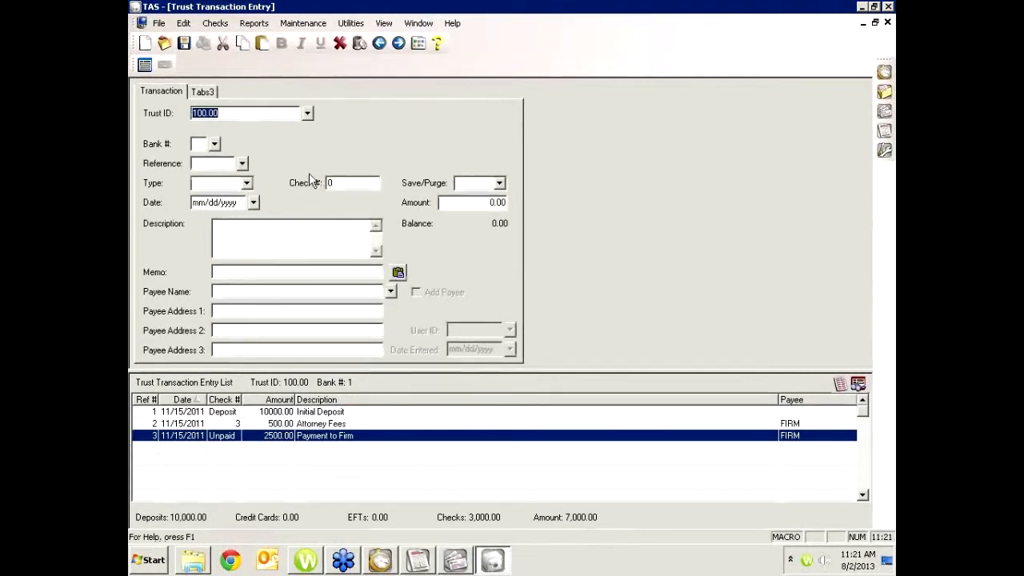
key(Tab)
key(Tab)
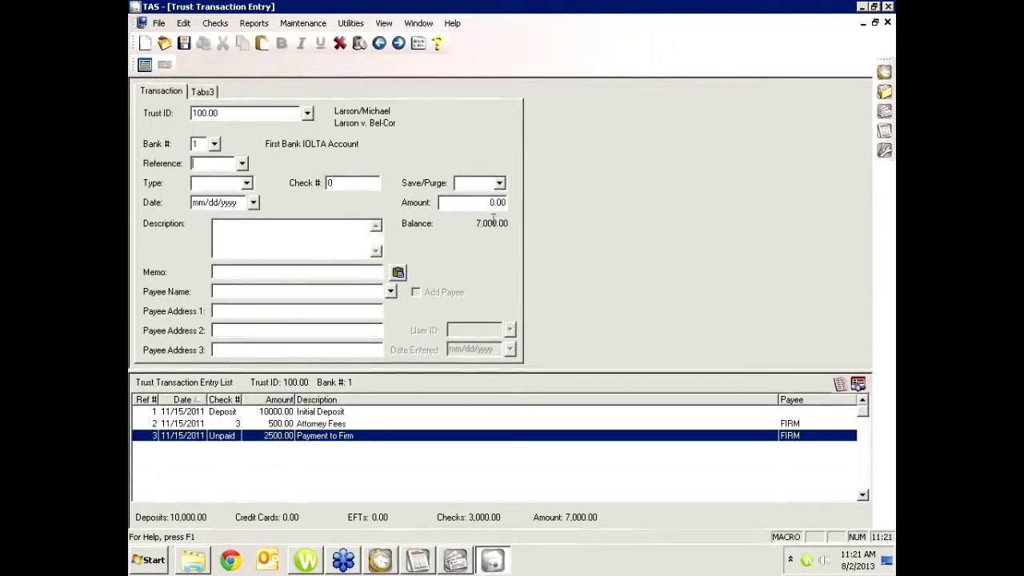
click(887, 24)
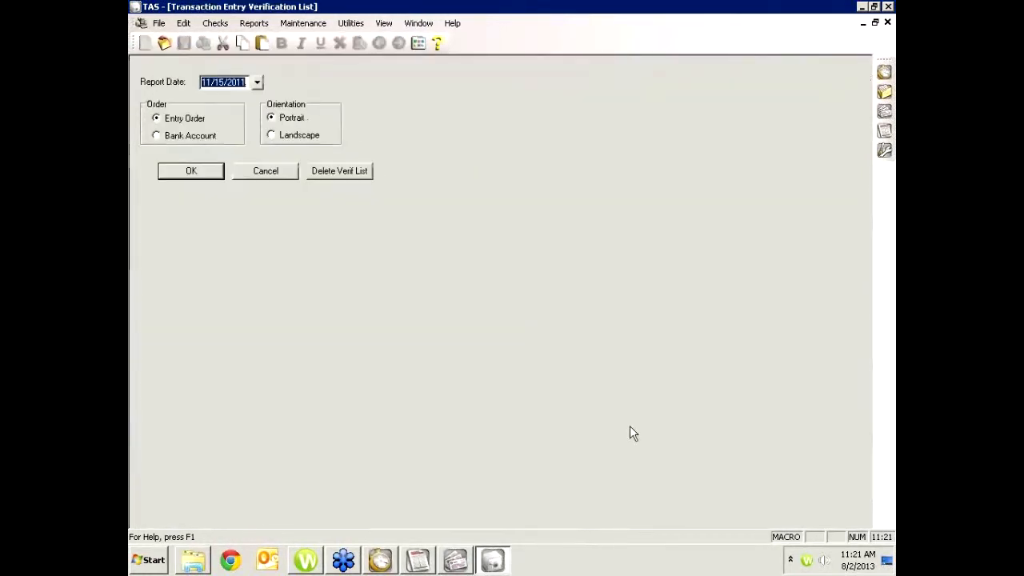
Step: Switch to Tabs3, refresh the client's totals in Client Manager, examine the list of payments, and close Client Manager
click(380, 560)
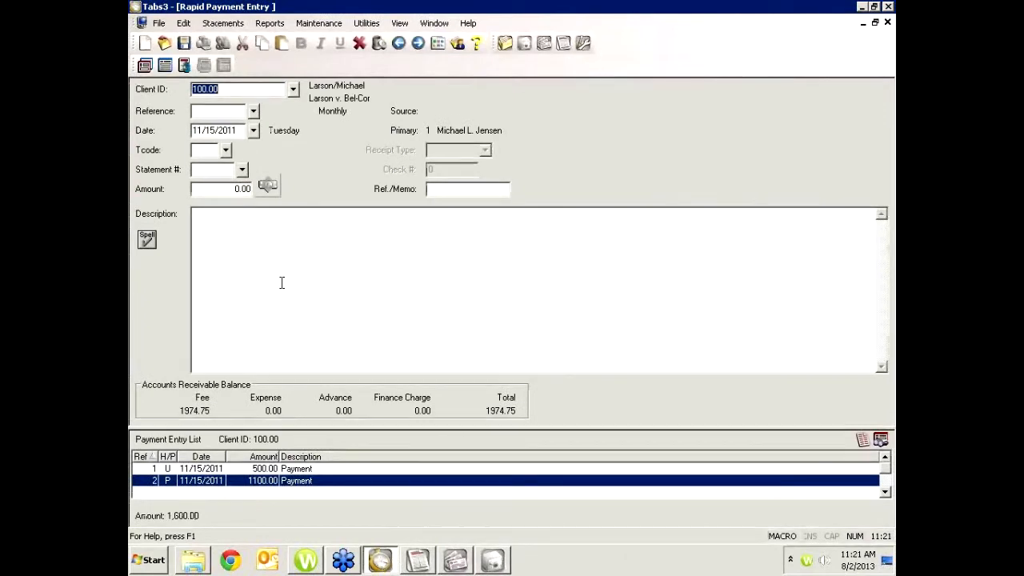
key(Escape)
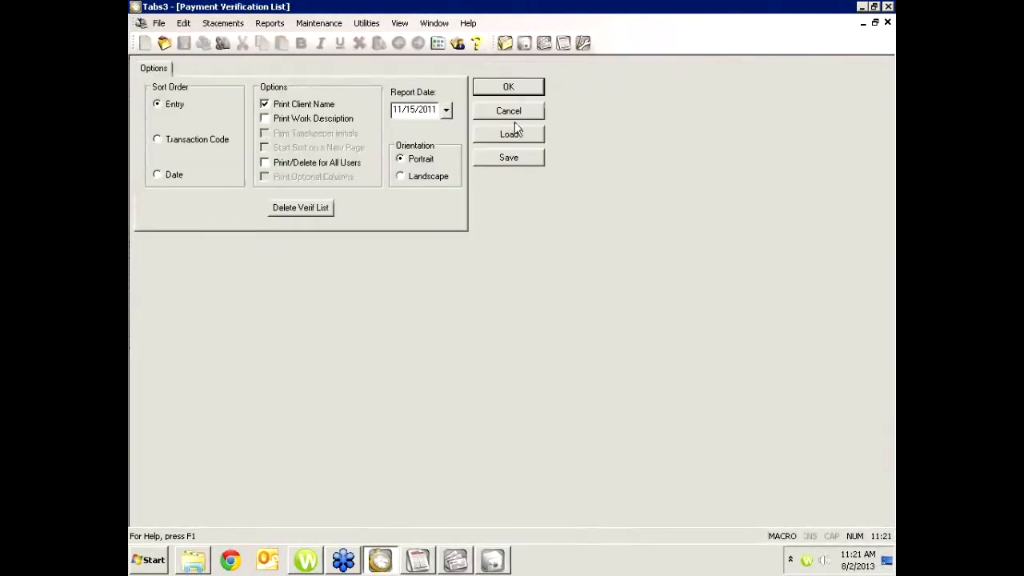
click(514, 114)
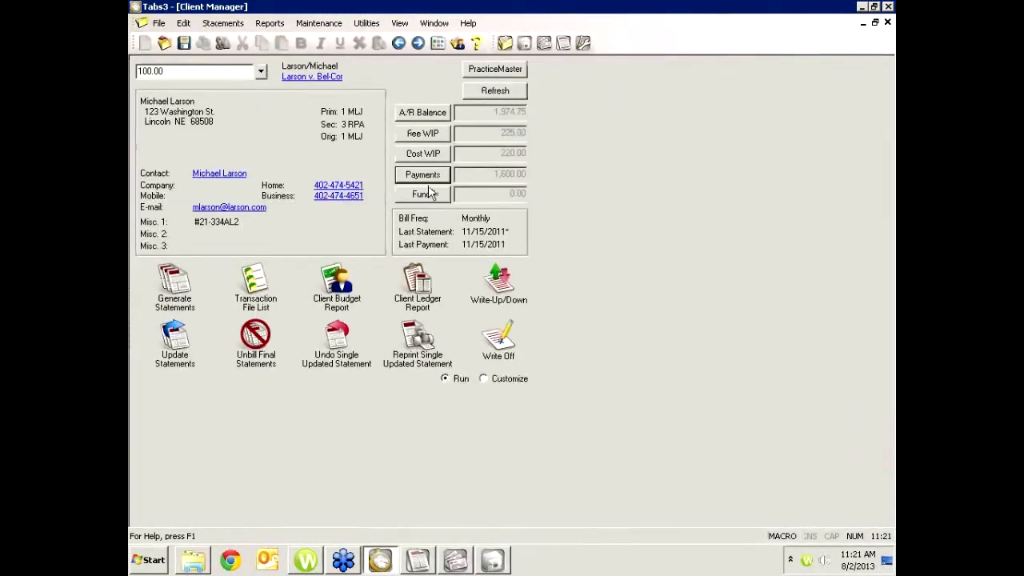
click(495, 92)
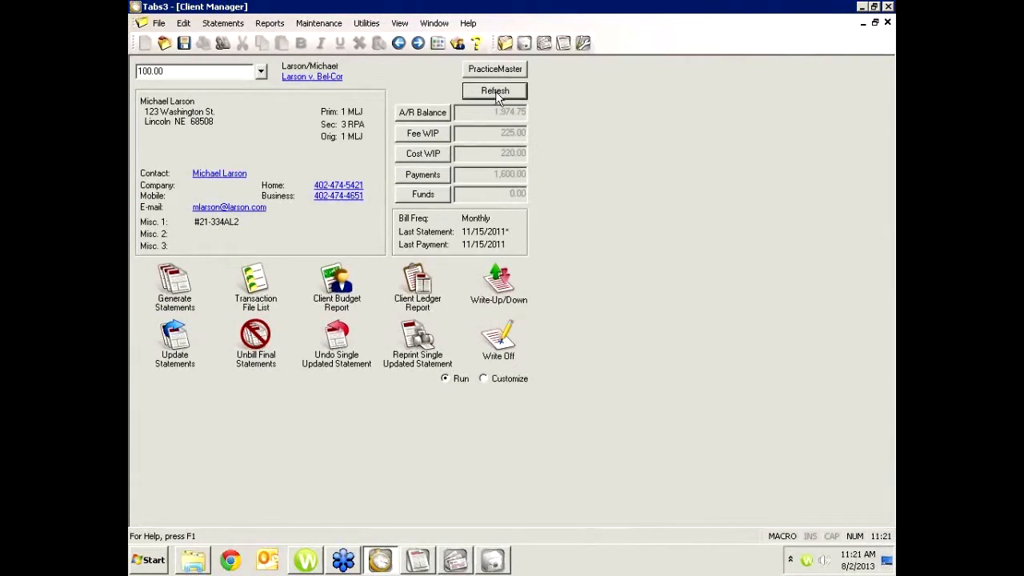
click(437, 175)
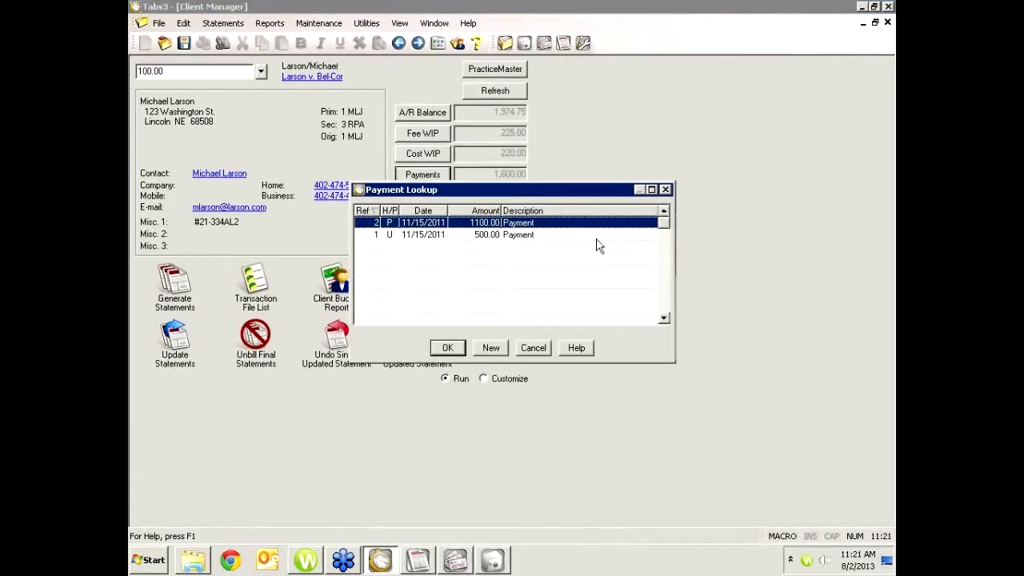
click(533, 347)
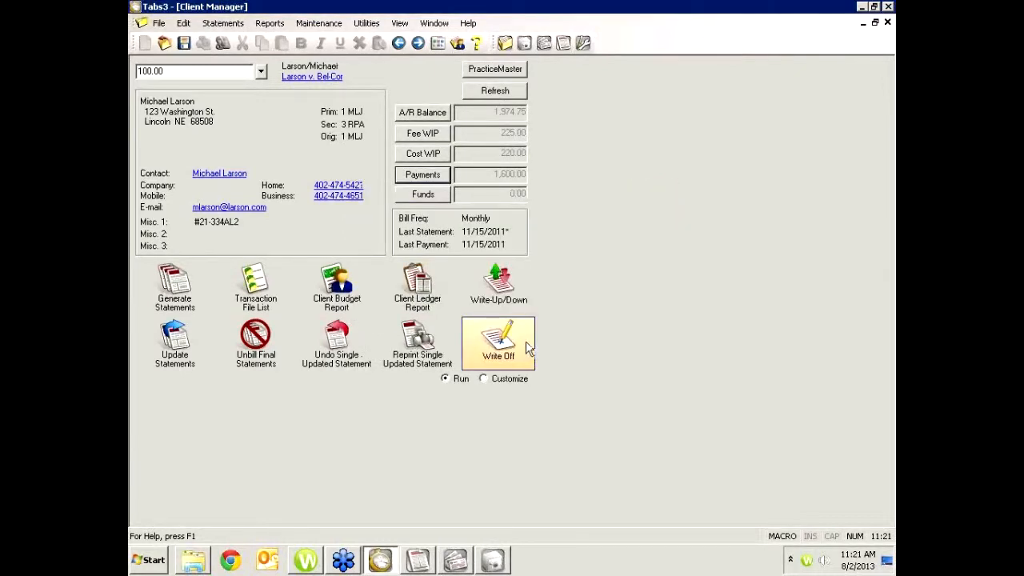
click(887, 23)
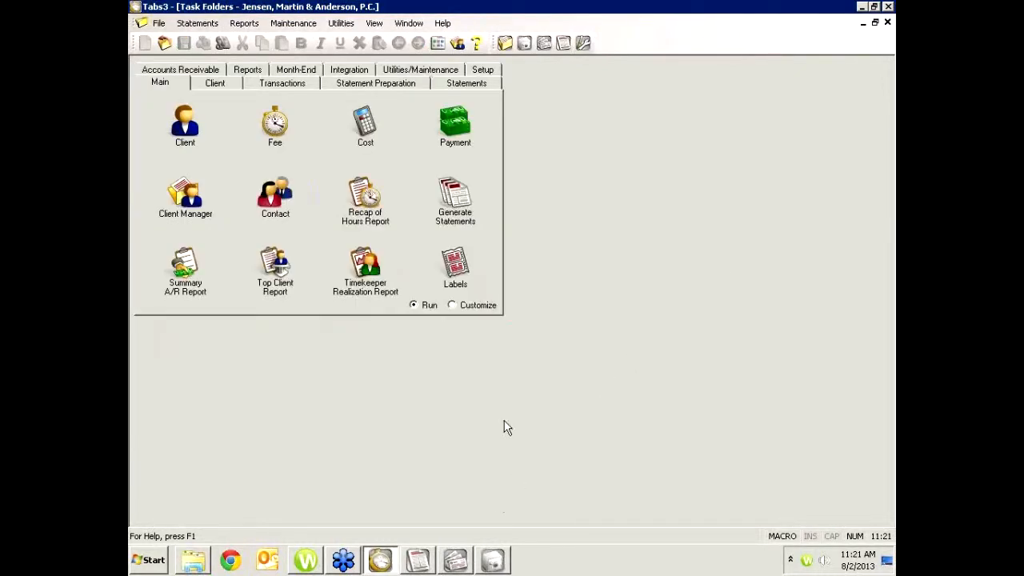
Step: Switch back to TAS and reopen the client's unpaid 2,500.00 trust check to the firm, reference 3
click(490, 561)
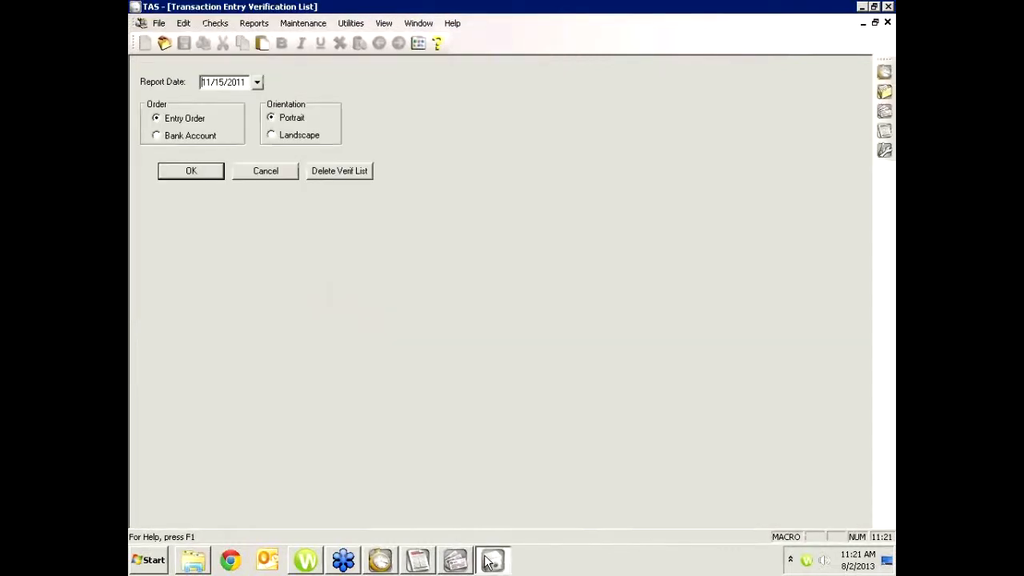
click(278, 184)
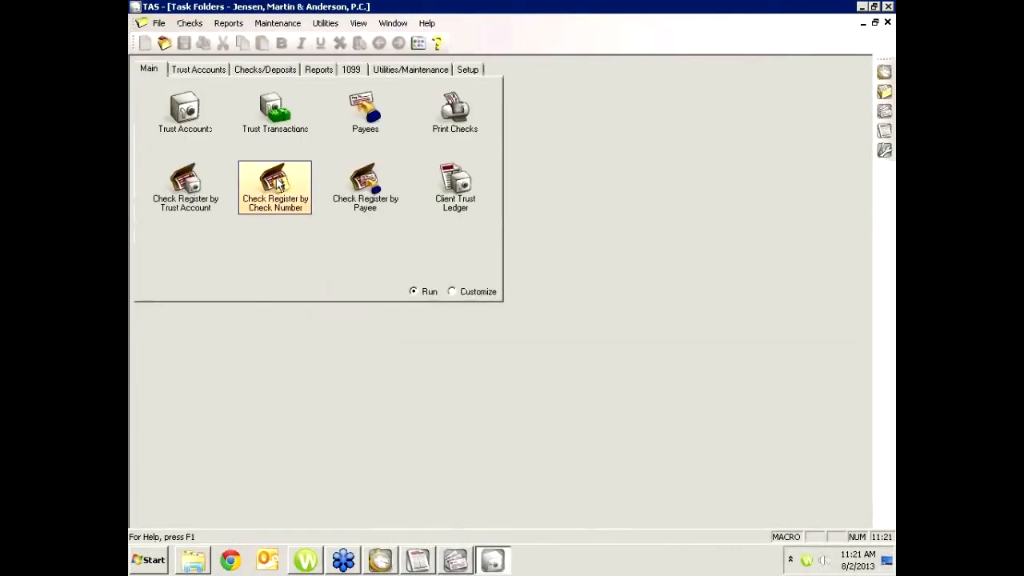
click(264, 114)
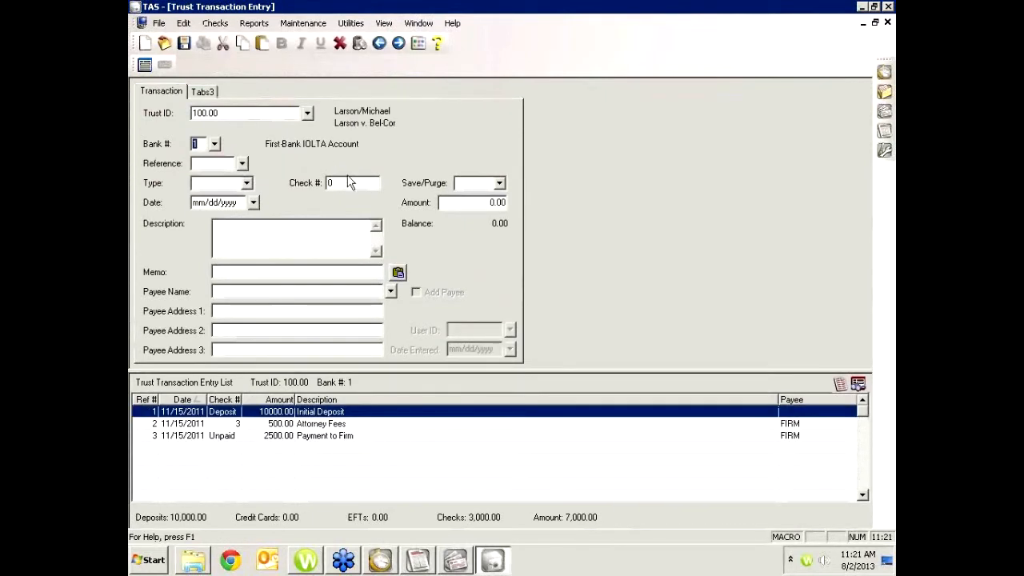
key(Tab)
key(F2)
key(Return)
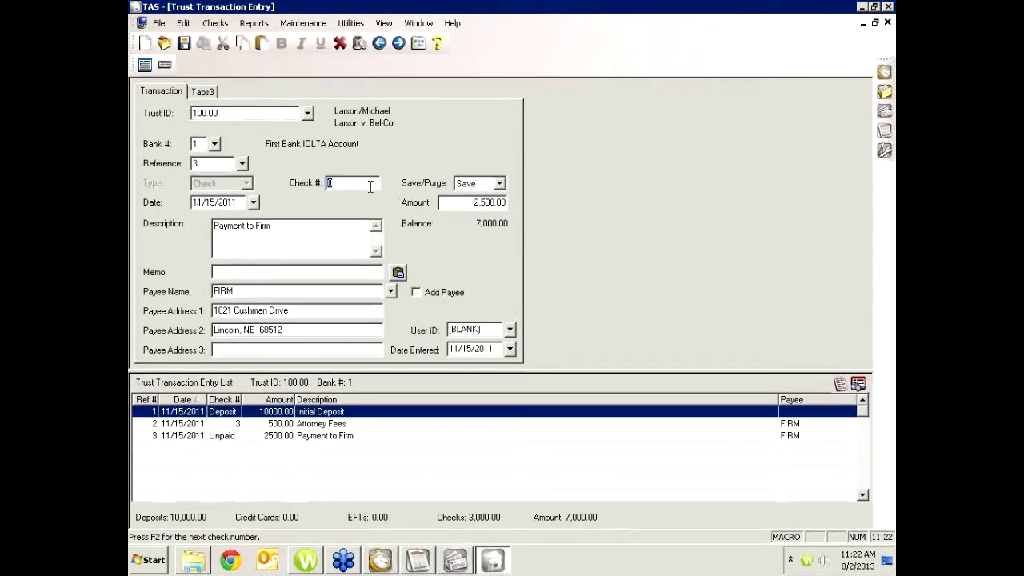
Step: Assign check number 191, review its Tabs3 payment allocation, and save the trust check before closing transaction entry
text(191)
key(Tab)
click(583, 300)
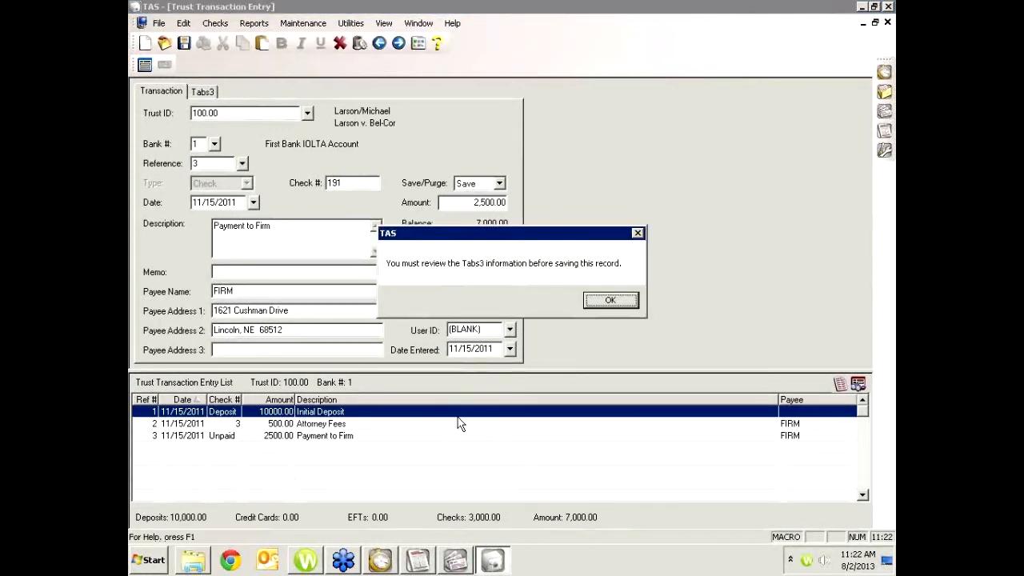
click(601, 300)
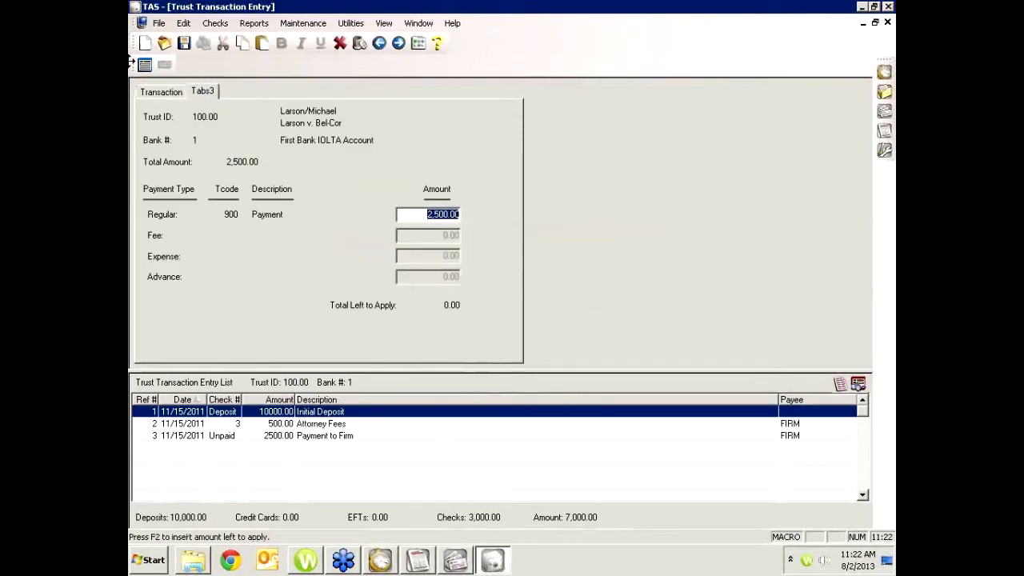
key(ctrl+s)
key(Escape)
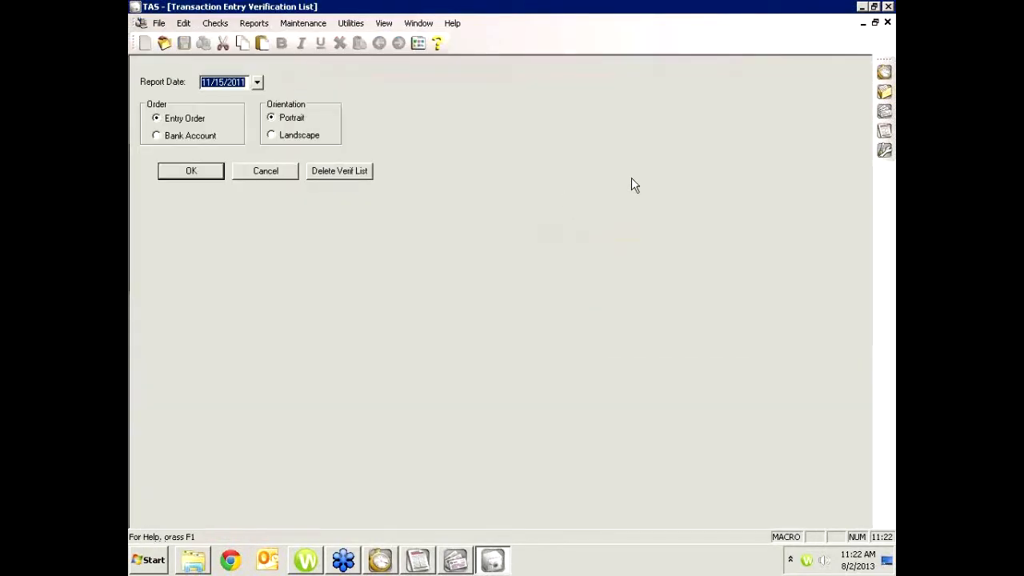
click(887, 22)
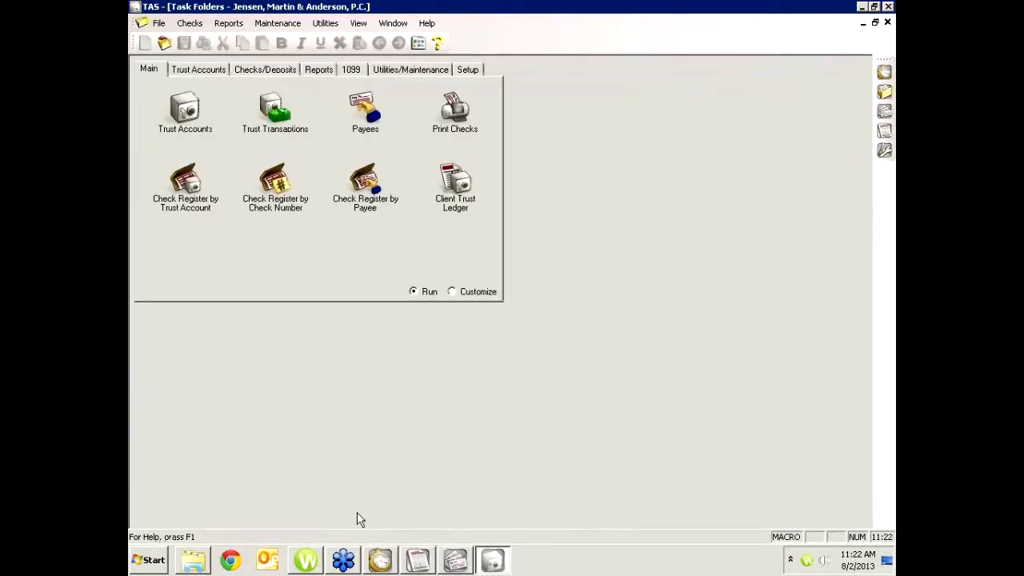
Step: Switch to Tabs3, open Client Manager for client 100.00, examine the client's payment list, and close the list
click(380, 559)
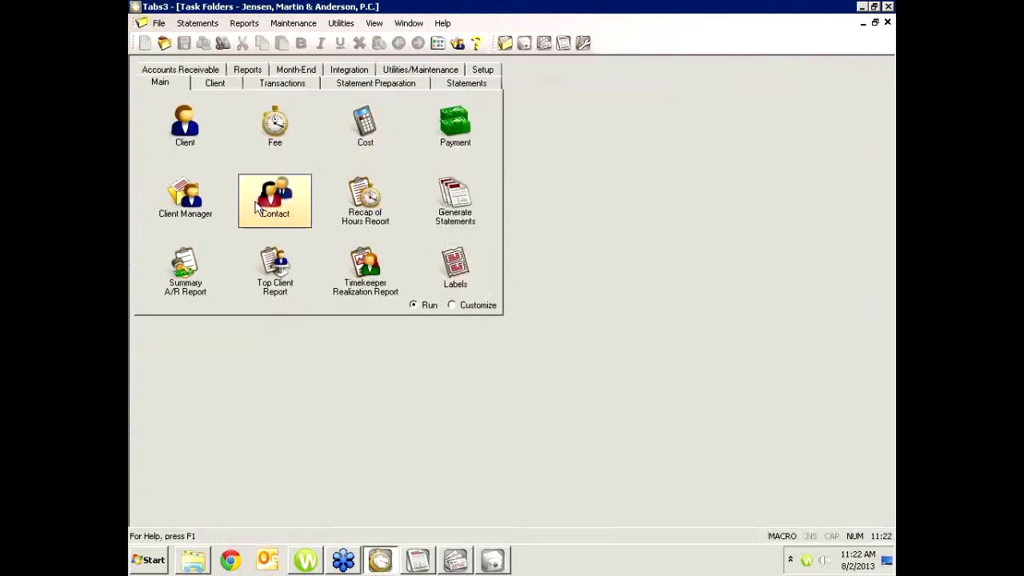
click(206, 219)
click(427, 175)
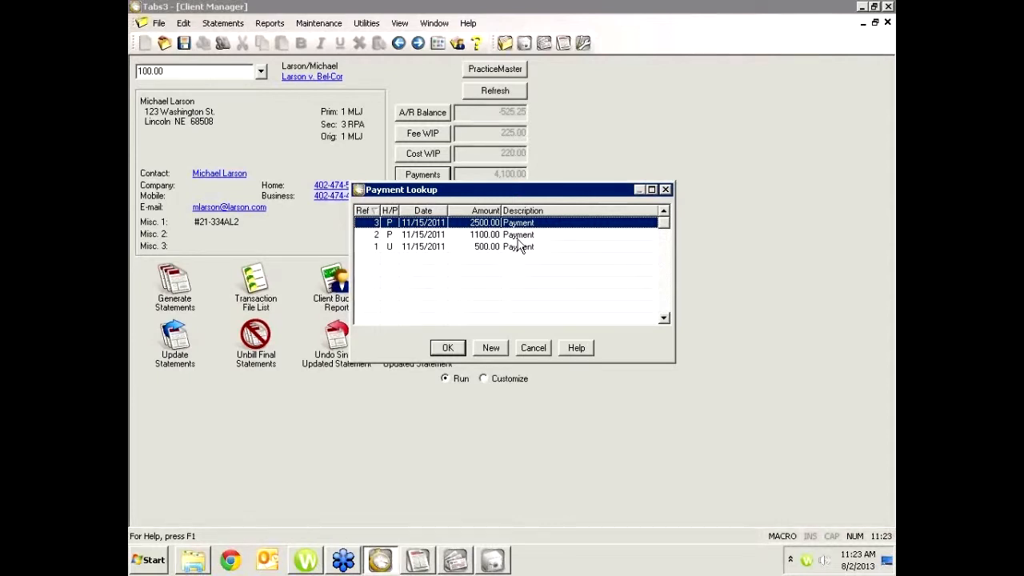
click(533, 347)
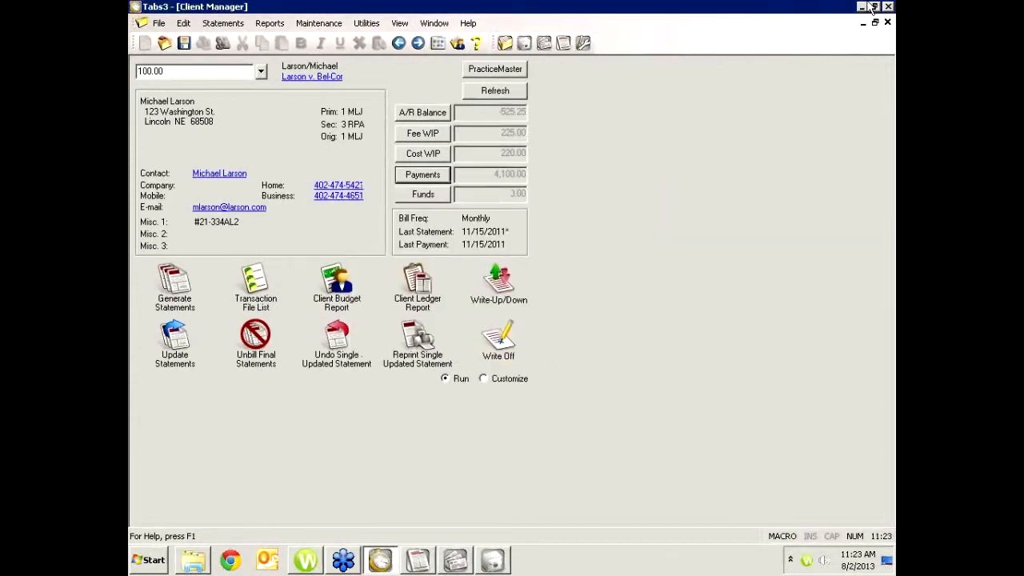
Step: Preview the client's draft statement, examine its fees, advances, payments, billing history and trust account information, and close the preview
click(186, 300)
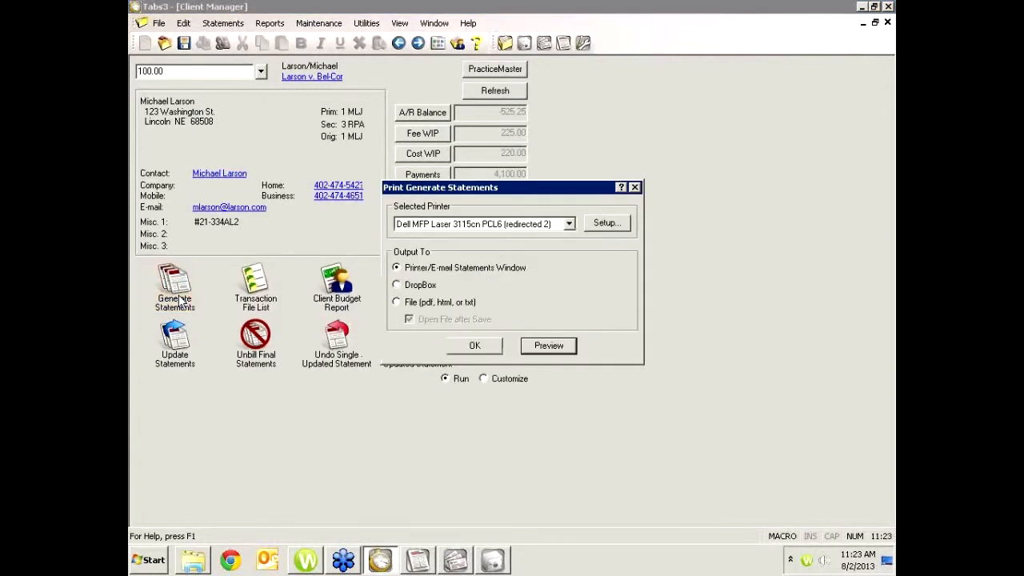
click(536, 346)
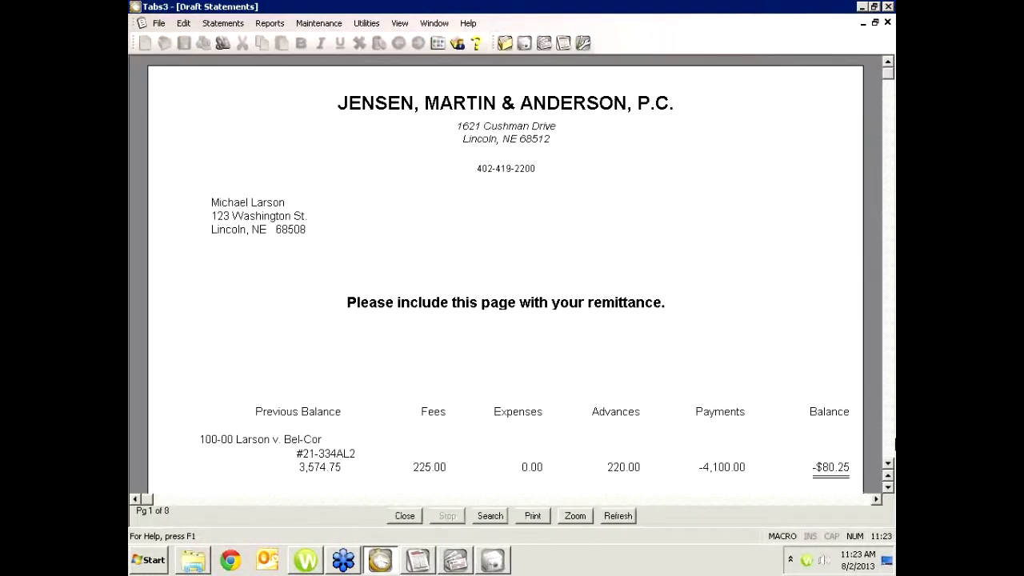
click(890, 445)
click(890, 445)
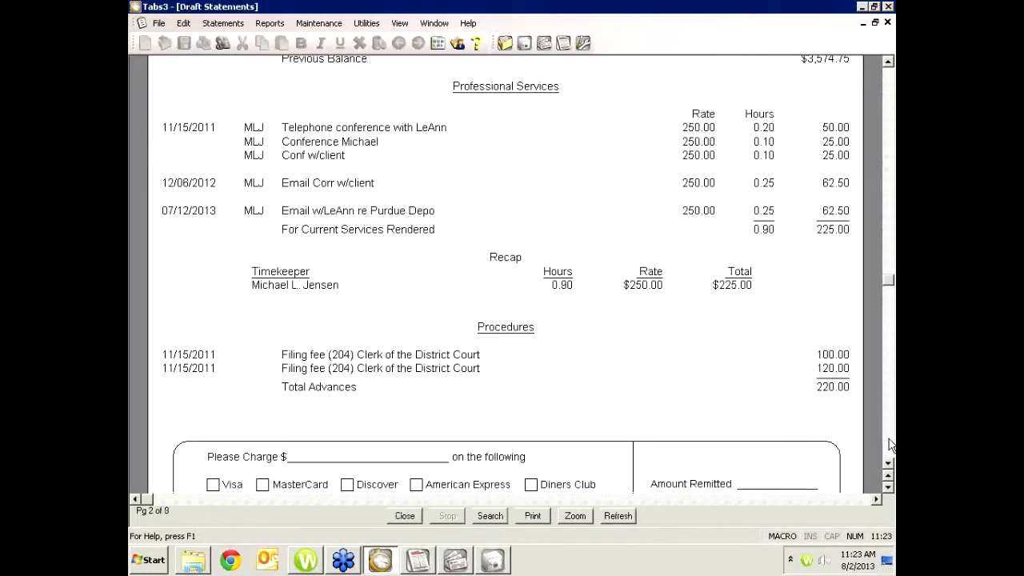
click(890, 444)
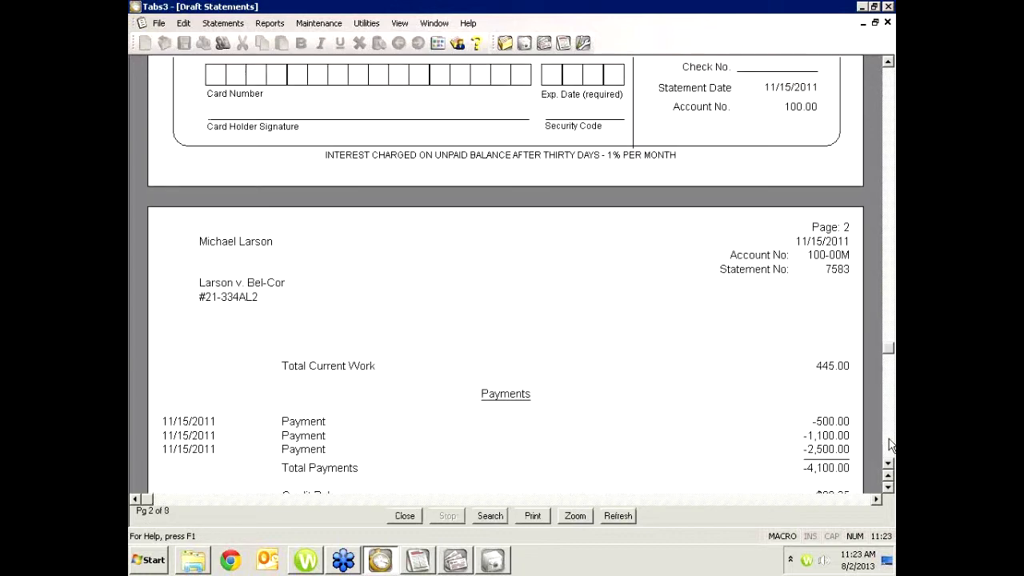
click(890, 445)
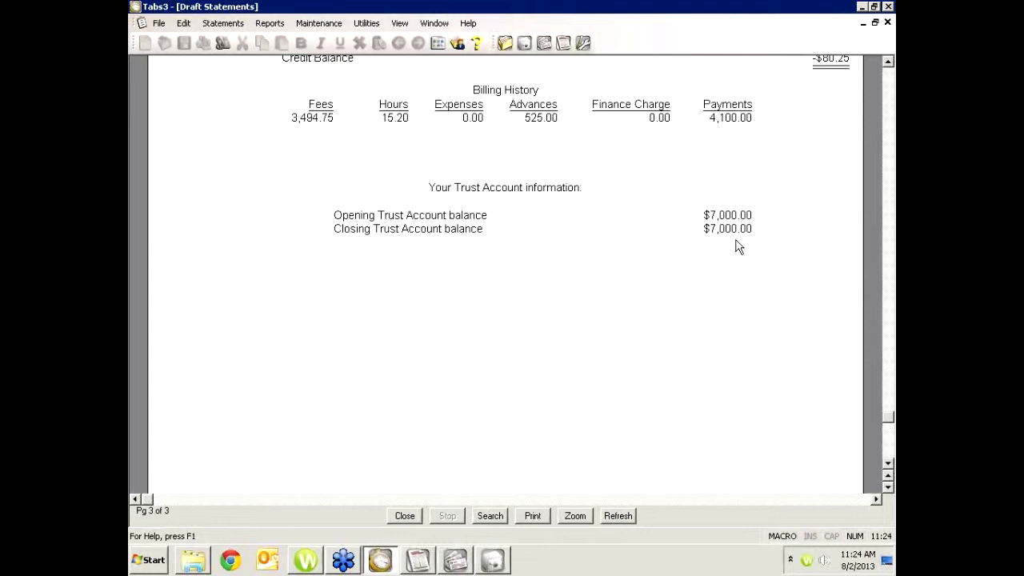
click(887, 22)
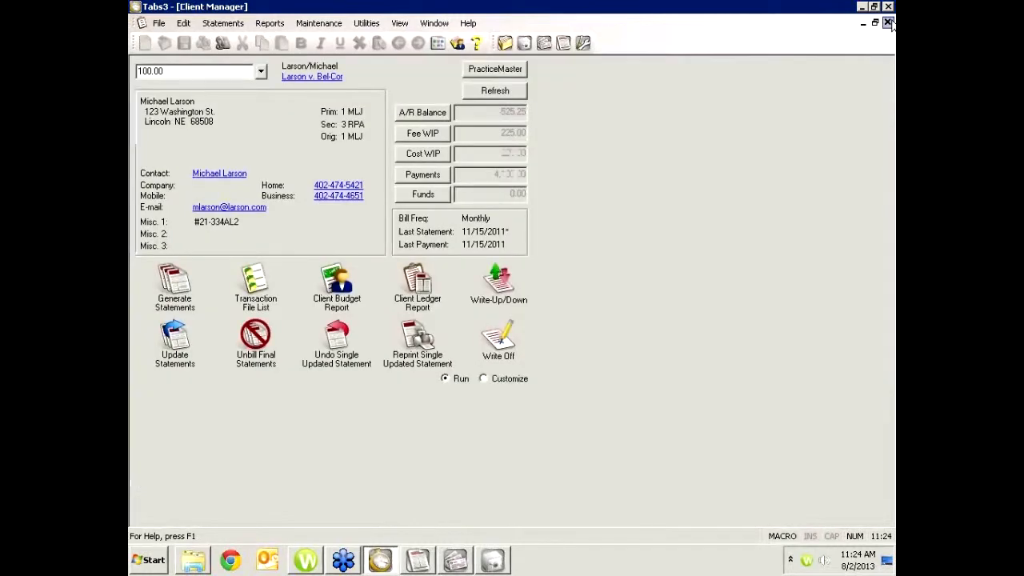